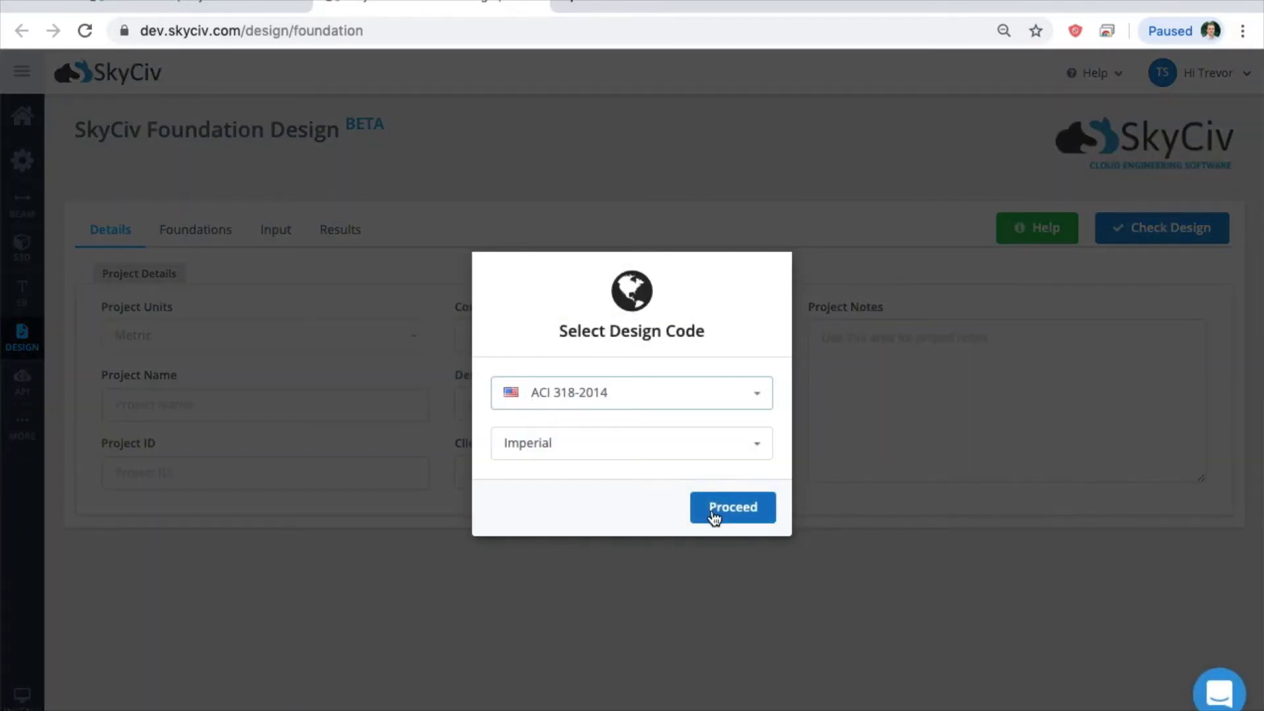
- Confirm the ACI 318-2014 design code with Imperial units and proceed
click(714, 518)
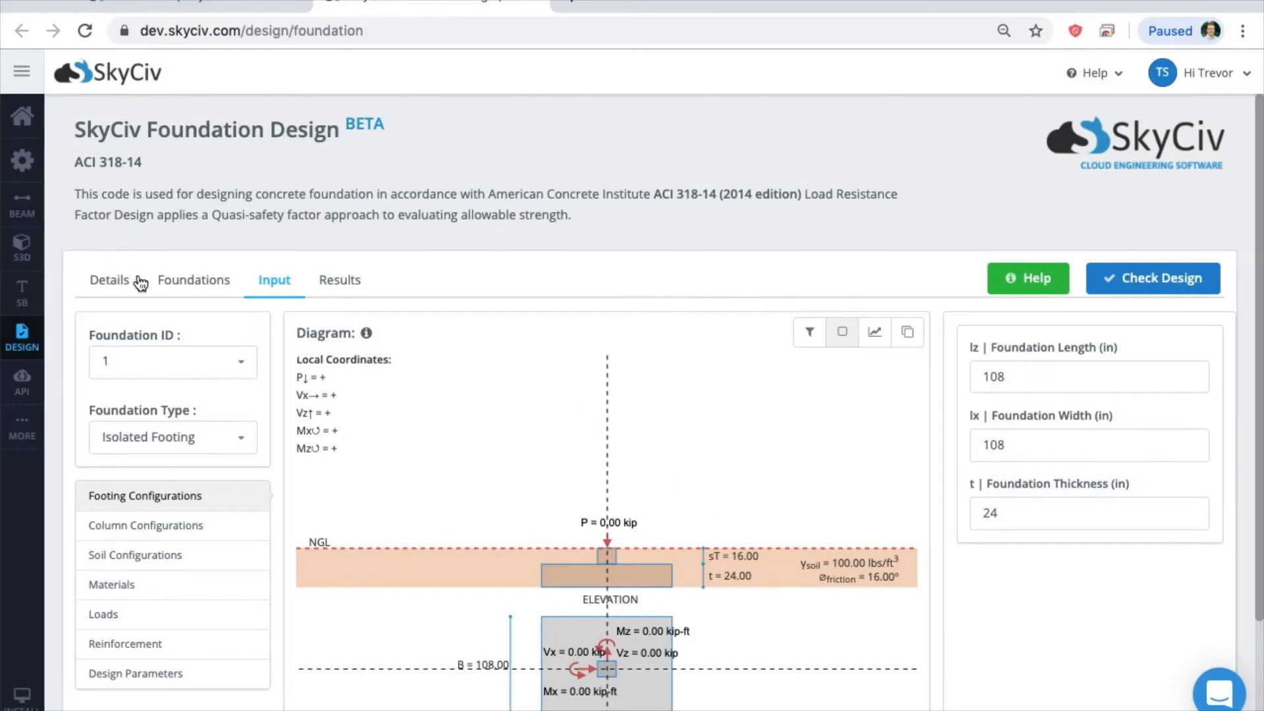
- Review the Project Details form, then list the foundations showing foundation 1 as an Isolated Footing
click(125, 285)
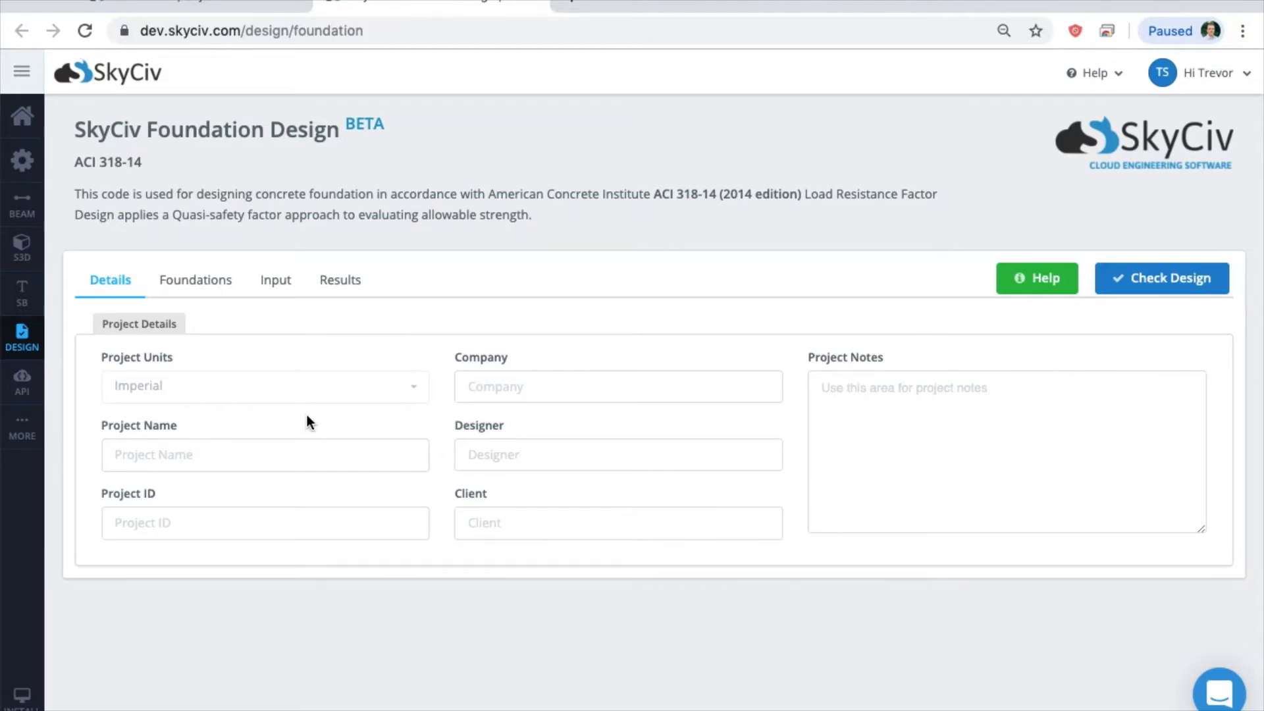
click(222, 296)
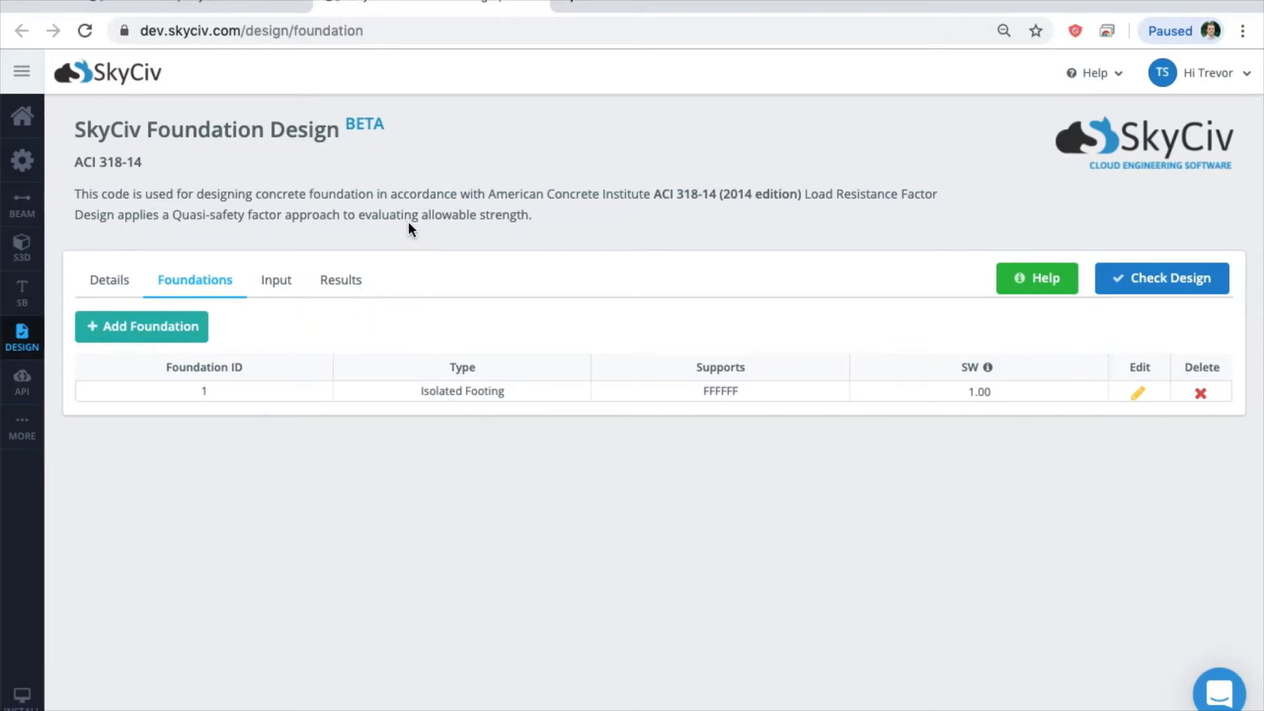
- Open foundation 1's inputs, showing the 108 × 108 × 24 in footing with its elevation and plan diagram
click(276, 292)
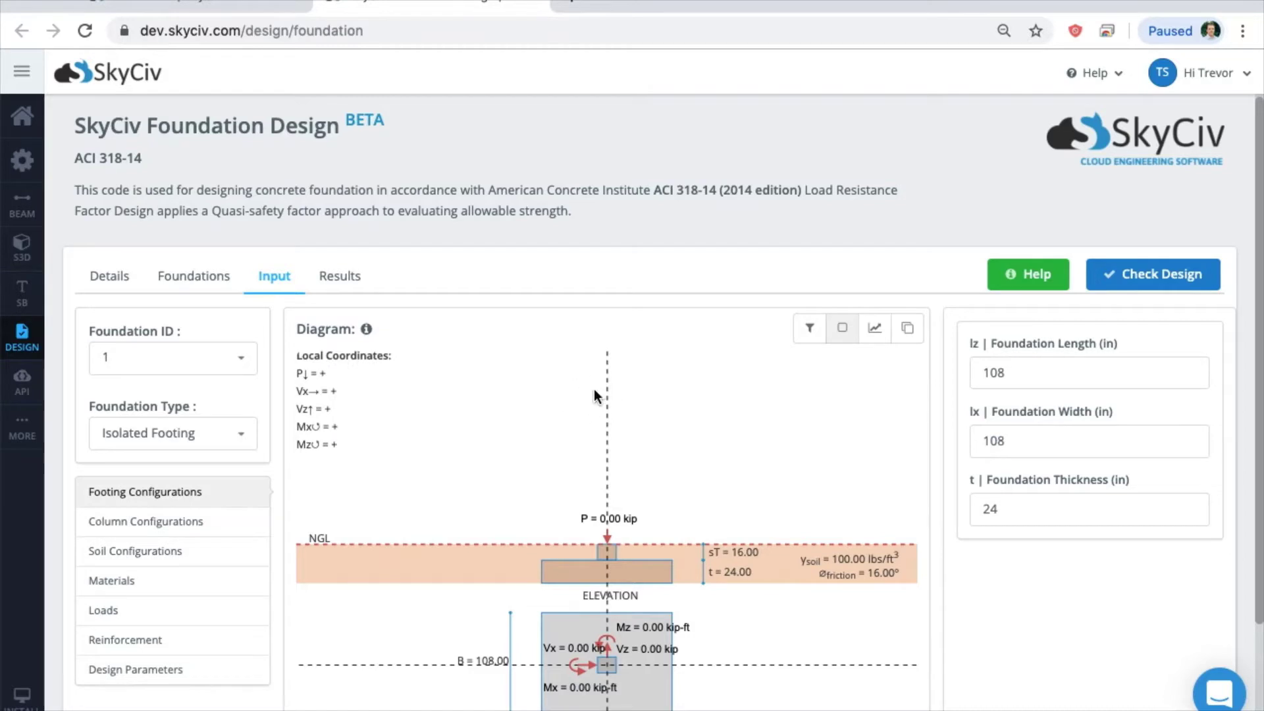
scroll(634, 397, down, 3)
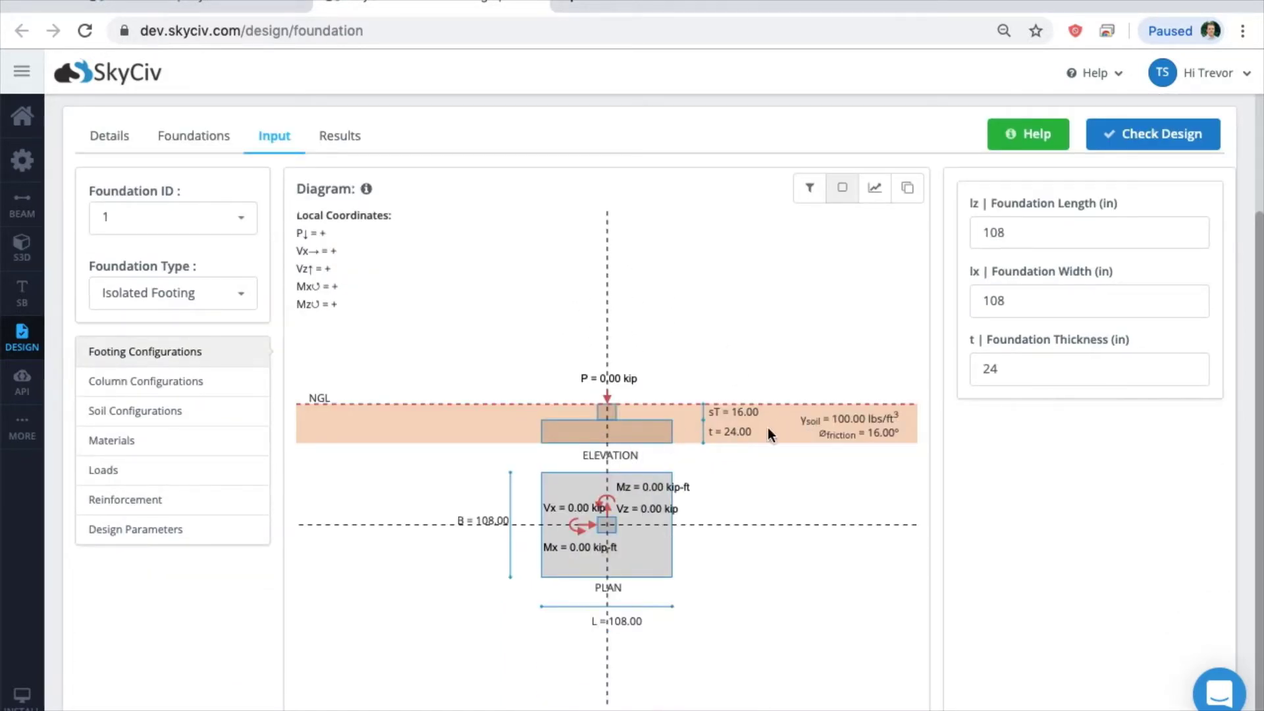
click(875, 191)
scroll(632, 434, down, 1)
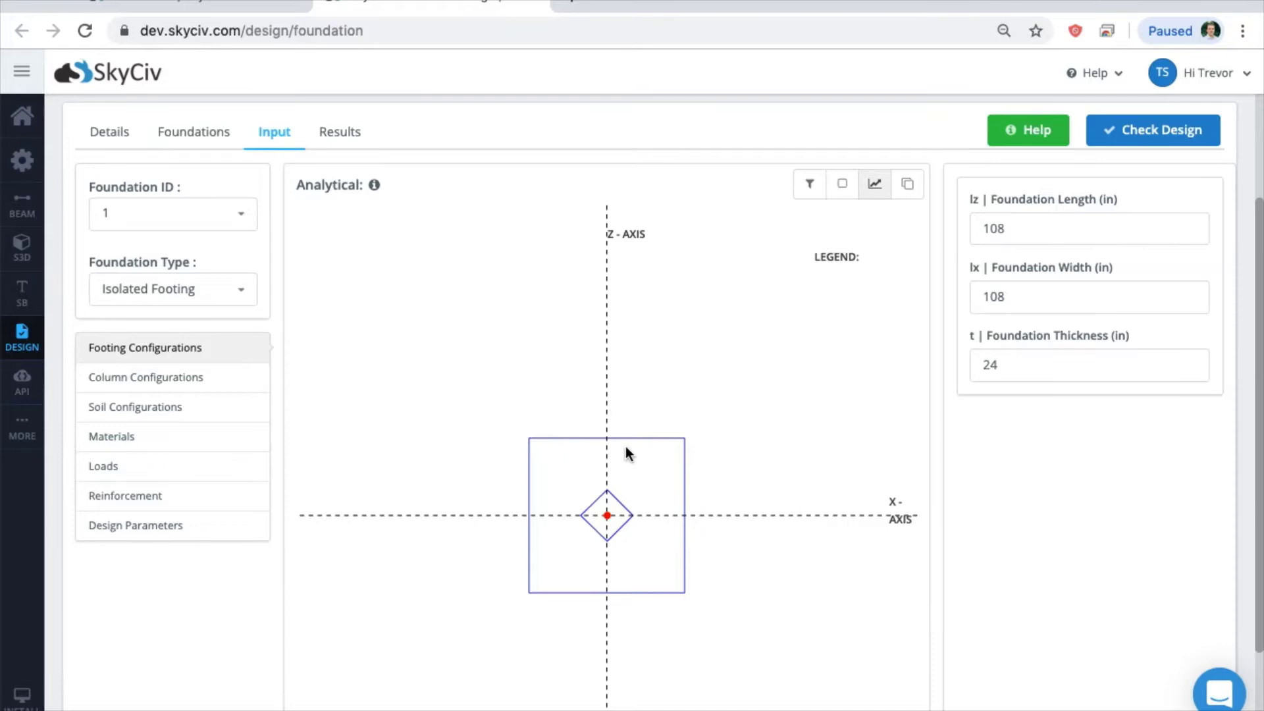
click(841, 190)
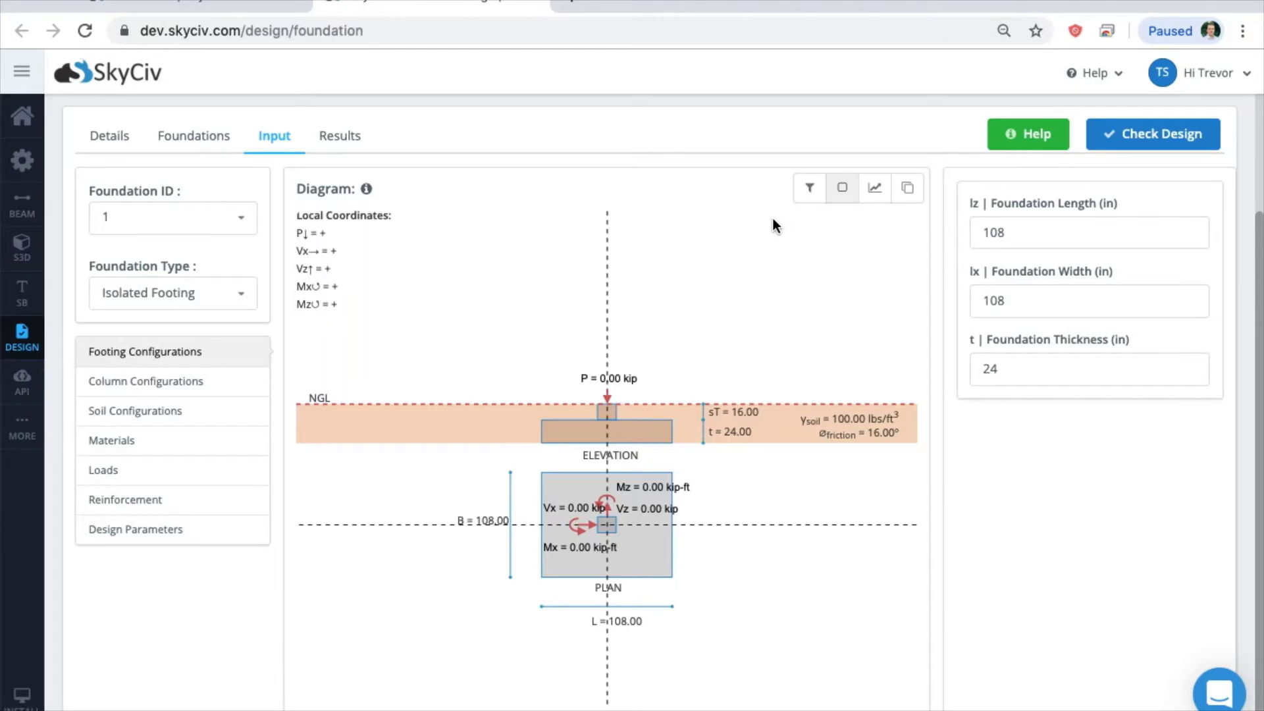
click(809, 192)
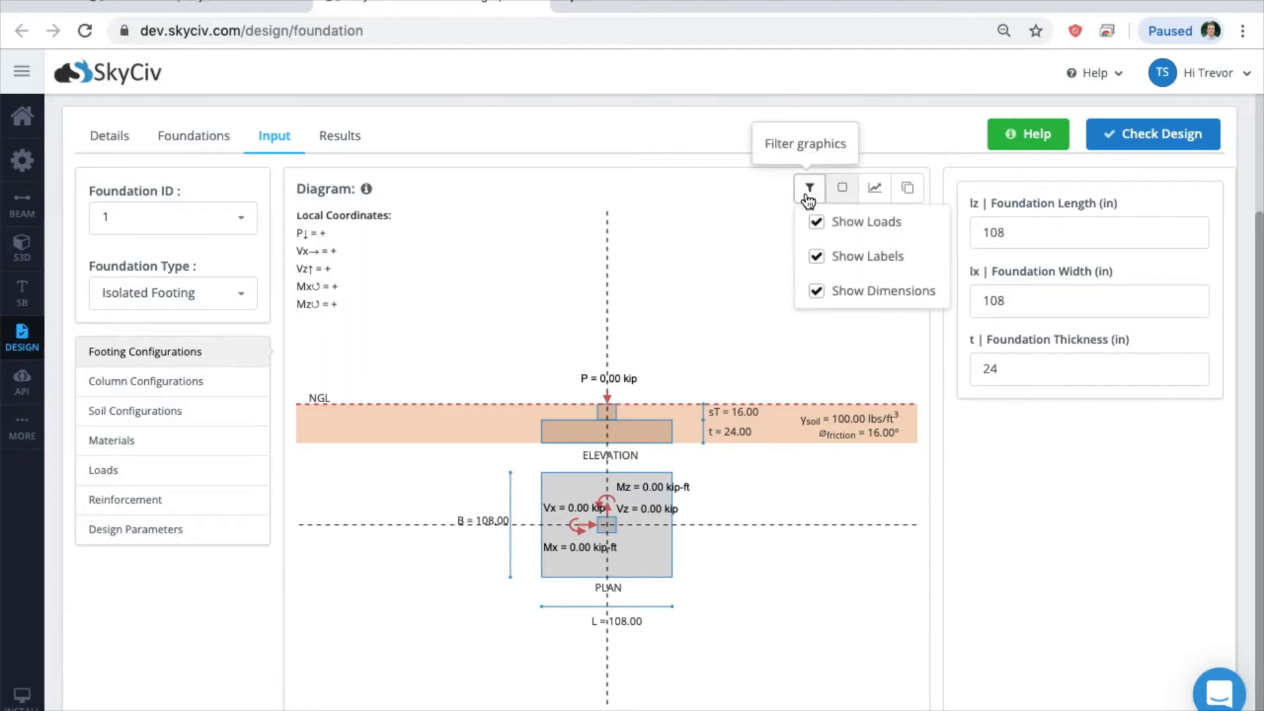
click(821, 256)
click(836, 289)
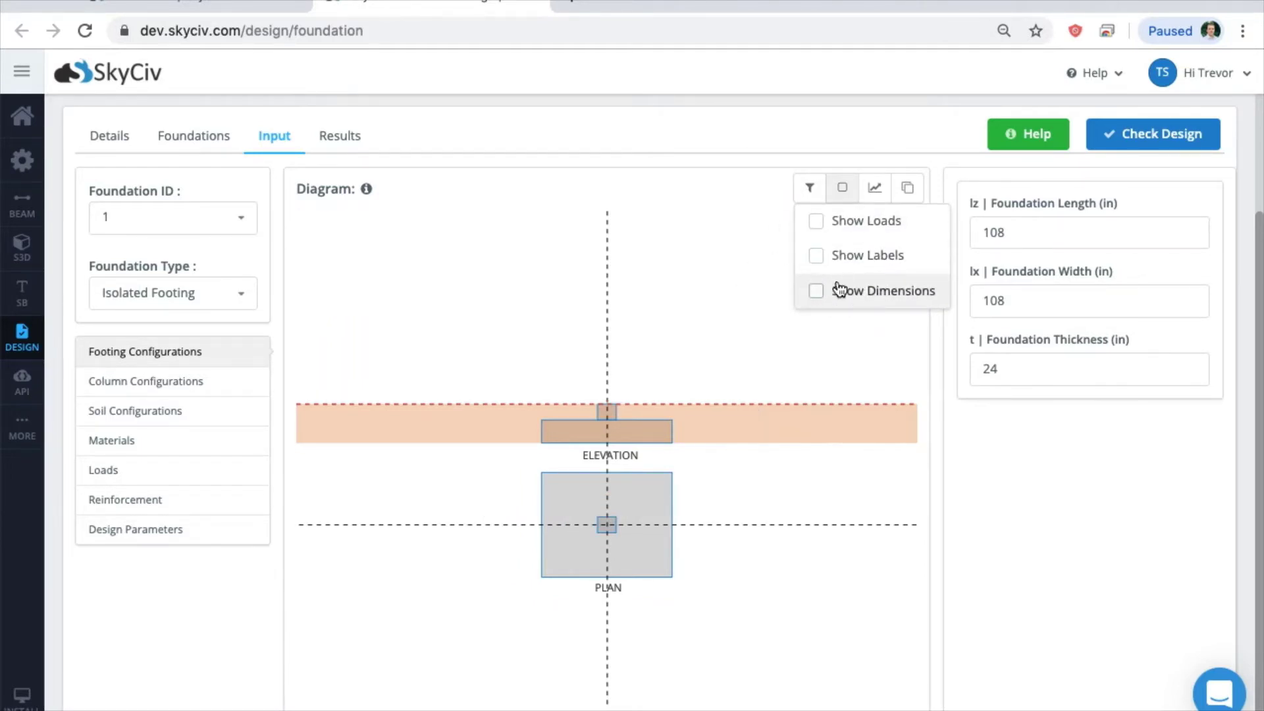
click(838, 290)
click(839, 250)
click(833, 220)
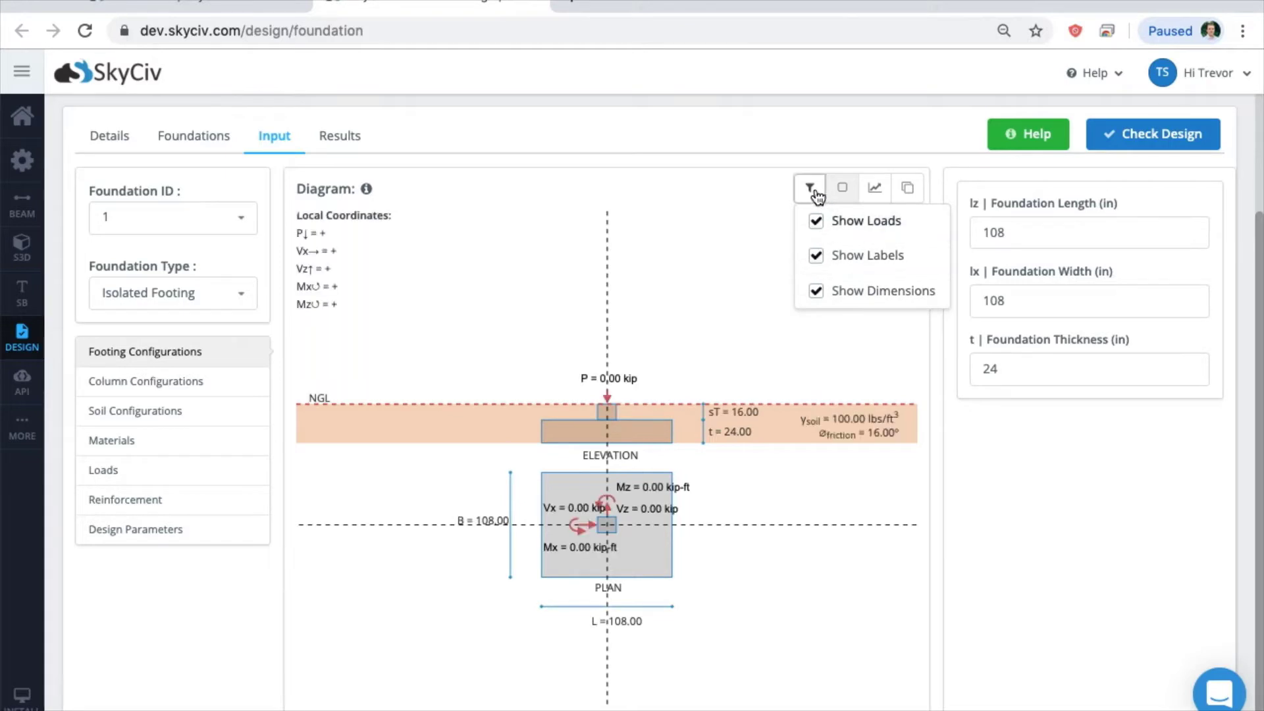
click(842, 191)
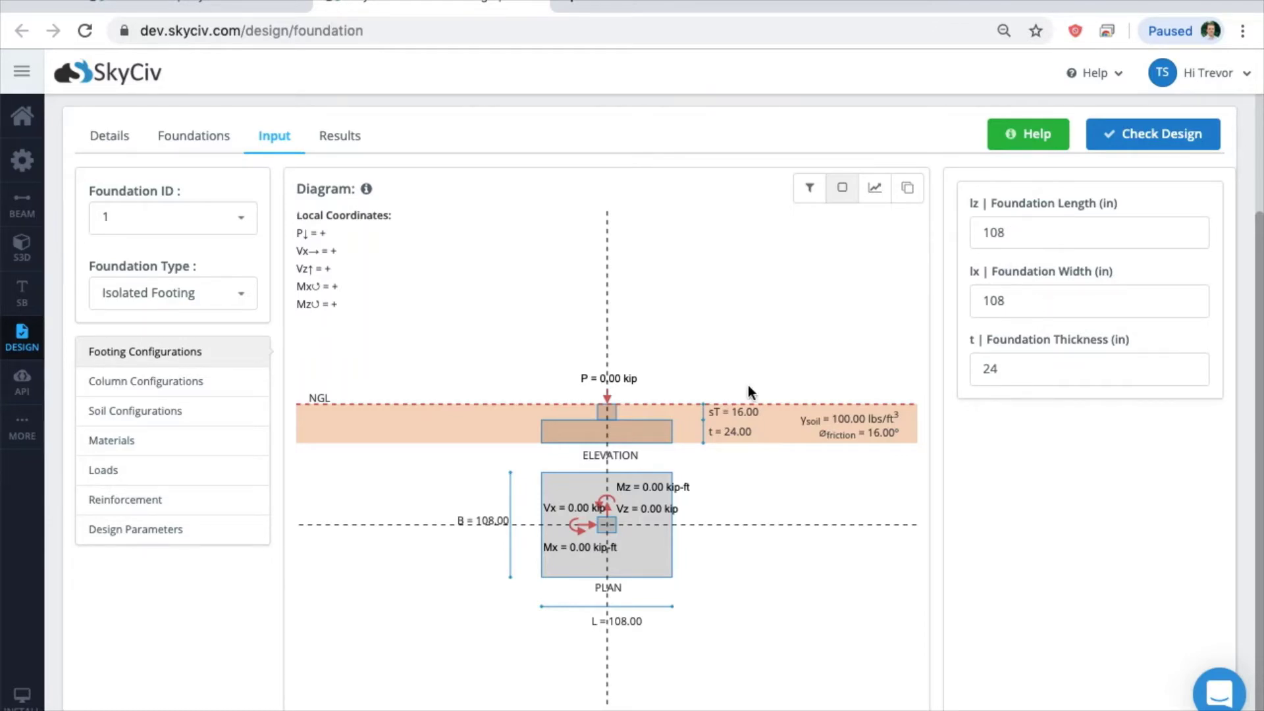
- Show the soil configuration (16 in soil, 5000 psf bearing) with Ground Water Table left off
click(235, 393)
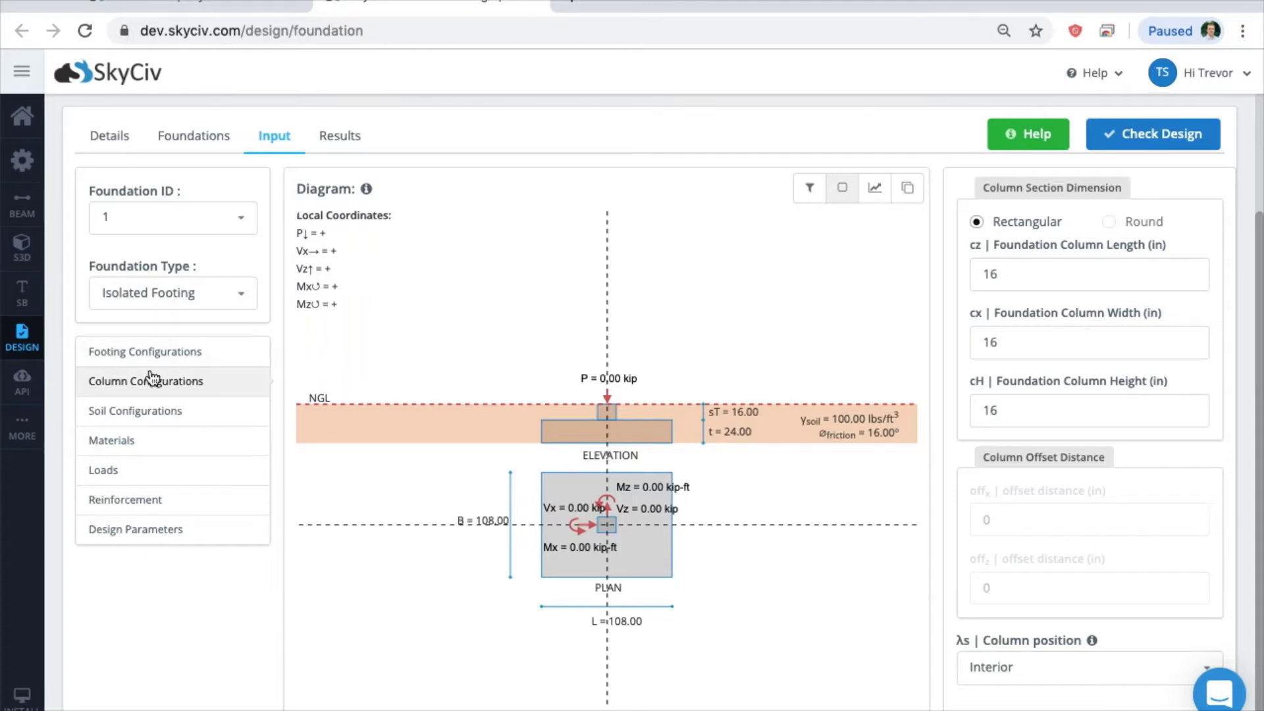
click(158, 411)
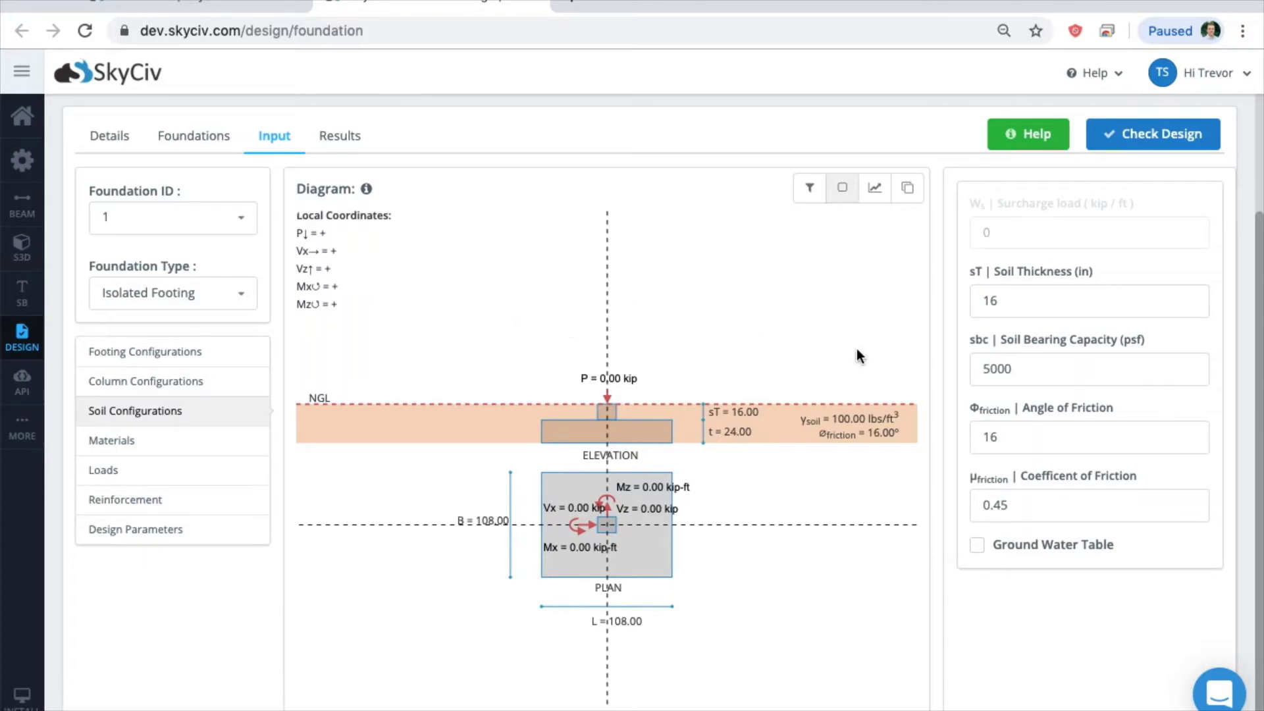
click(995, 553)
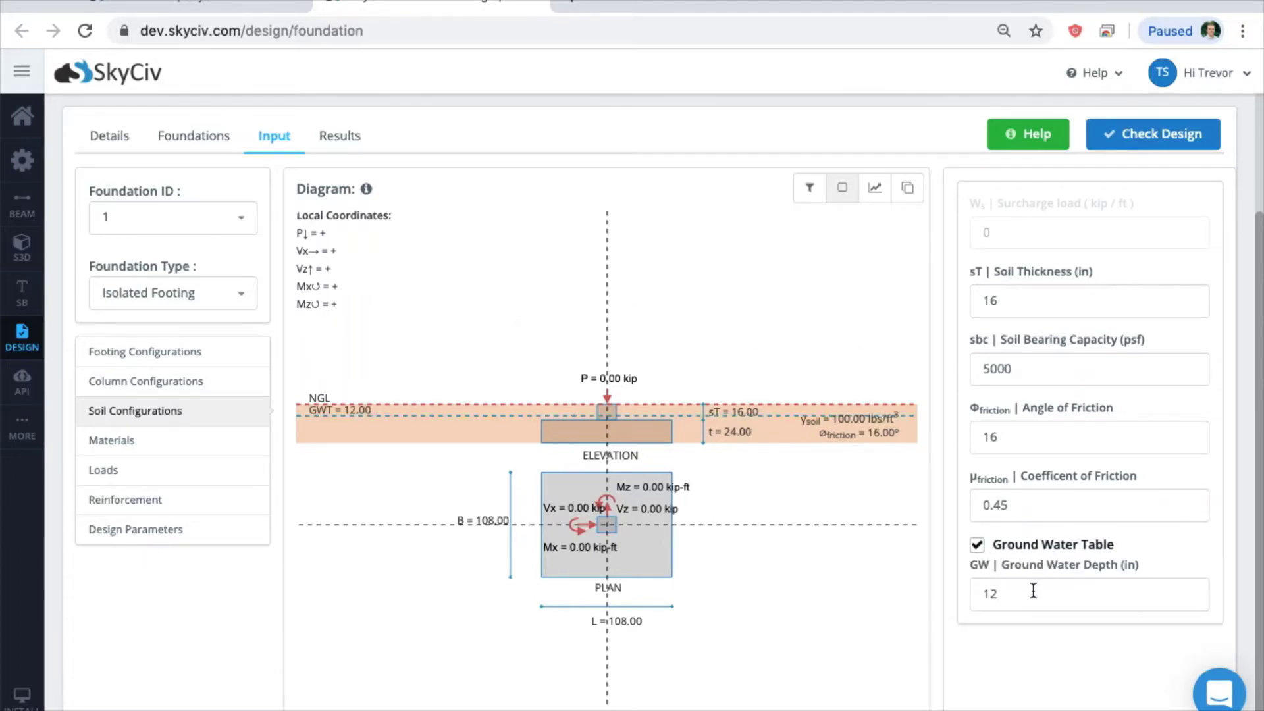
click(1034, 552)
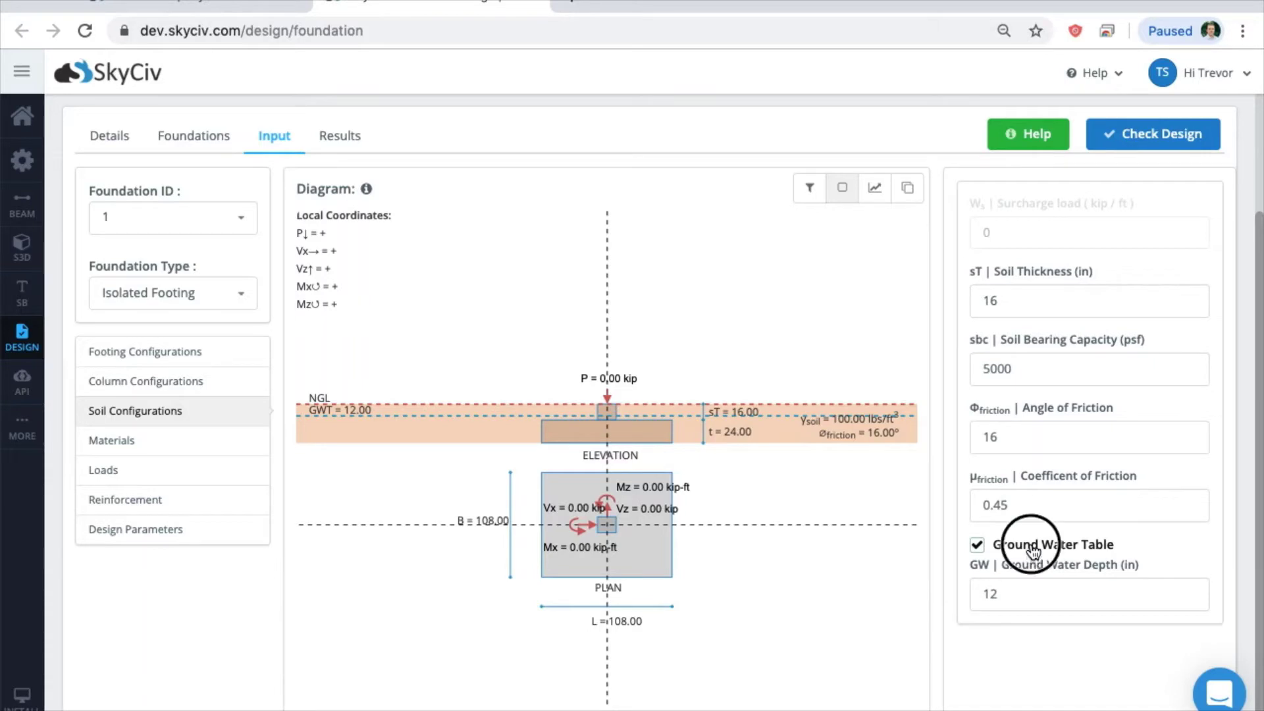
- Show materials: 4000 psi normal-weight concrete, 60000 psi steel, 100/150 lb/ft³ unit weights
click(131, 452)
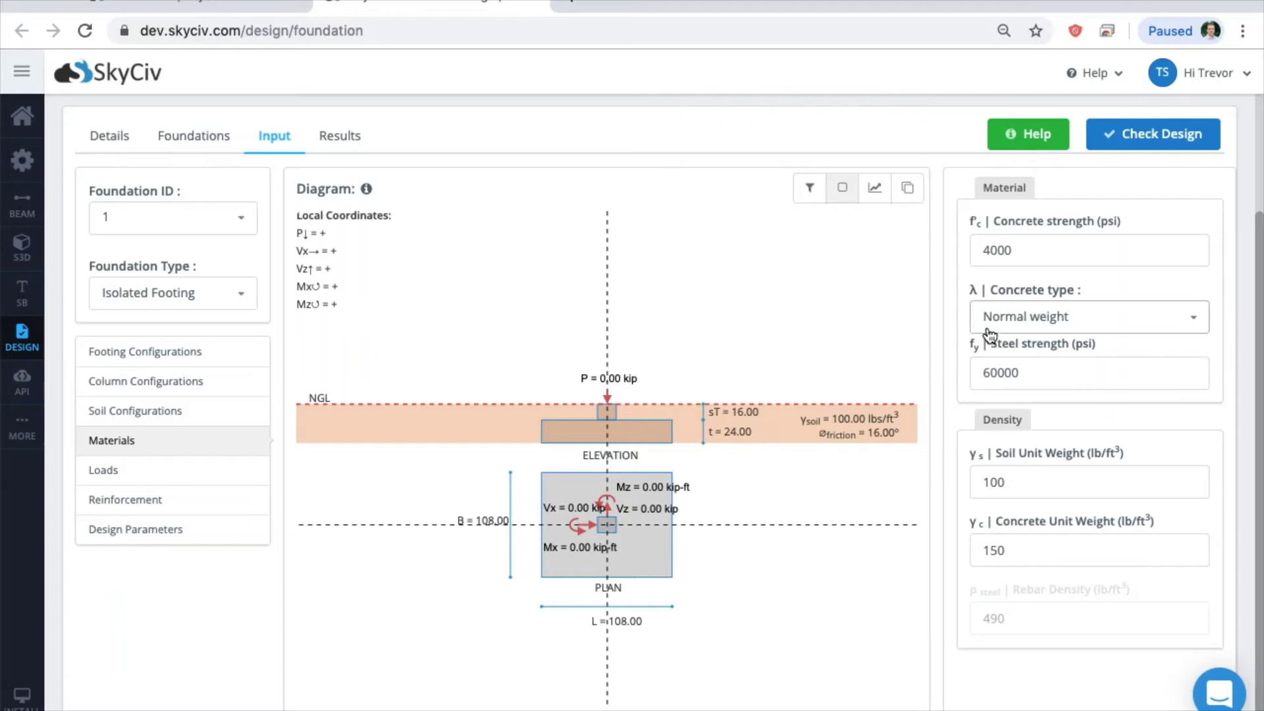
- Open the static loads, try extra rows and custom/earthquake options, then revert to dead/live entry
click(156, 476)
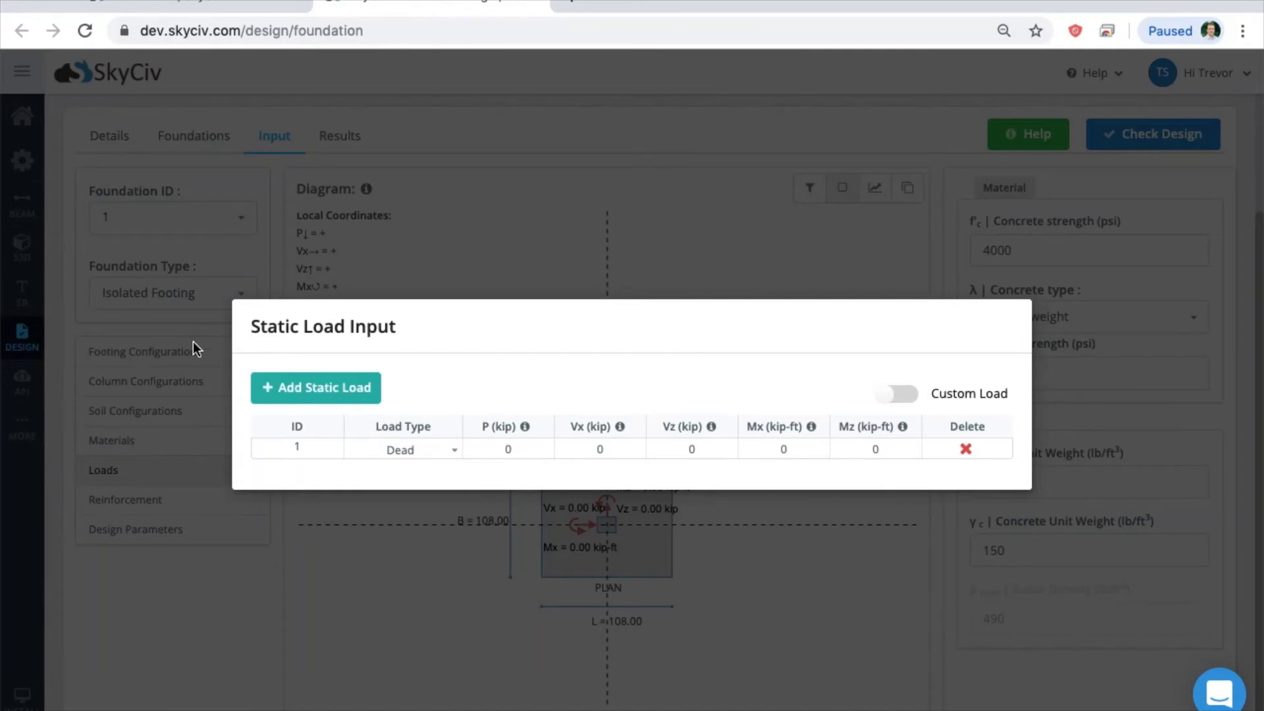
click(316, 395)
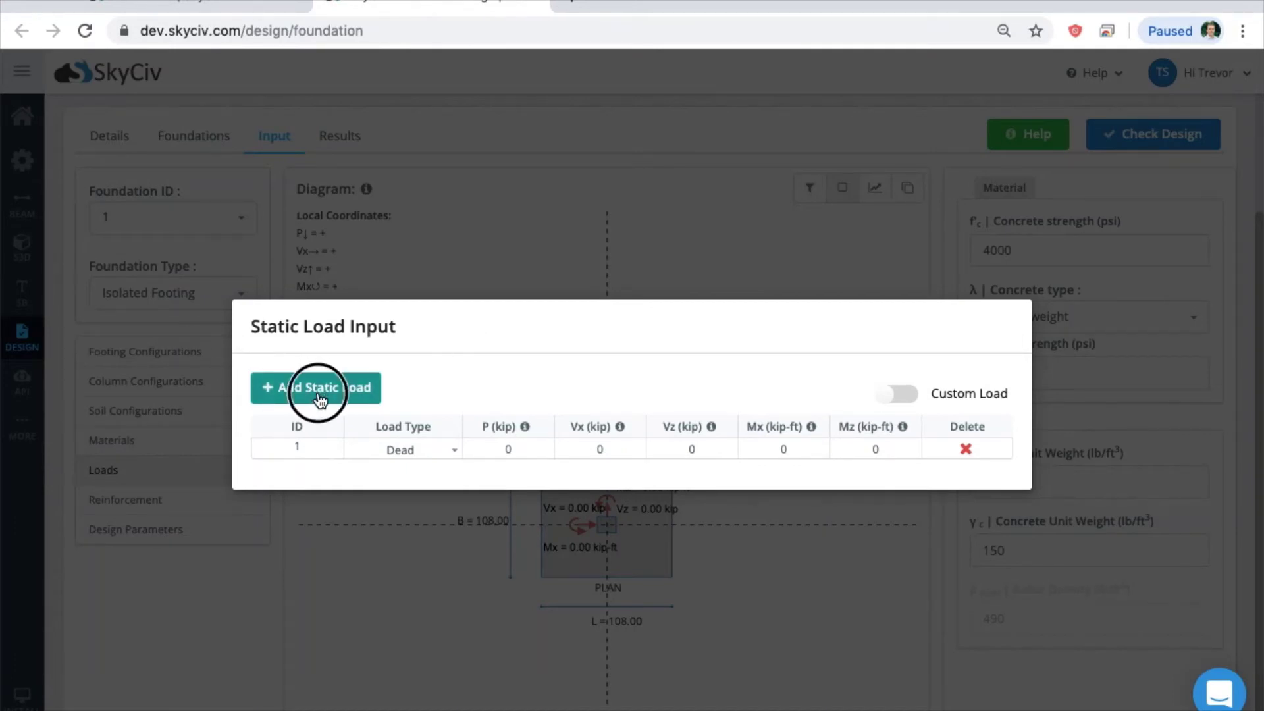
click(316, 395)
click(316, 395)
click(968, 513)
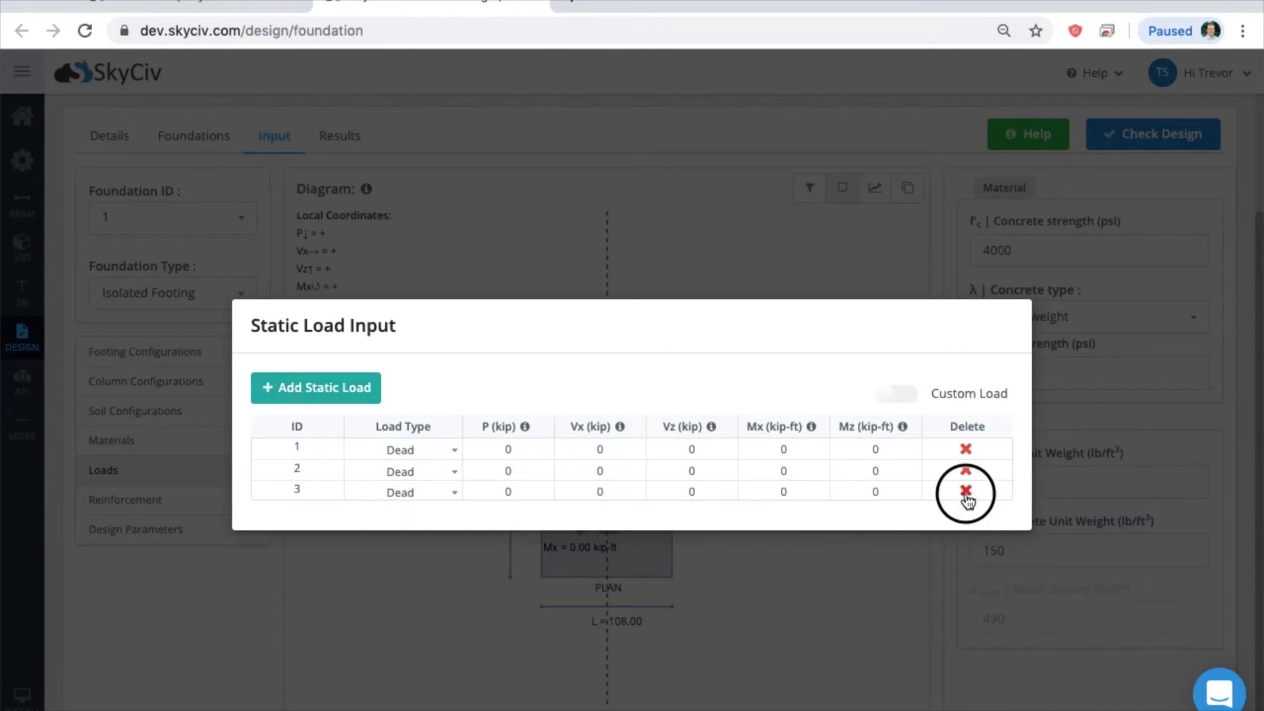
click(966, 492)
click(889, 394)
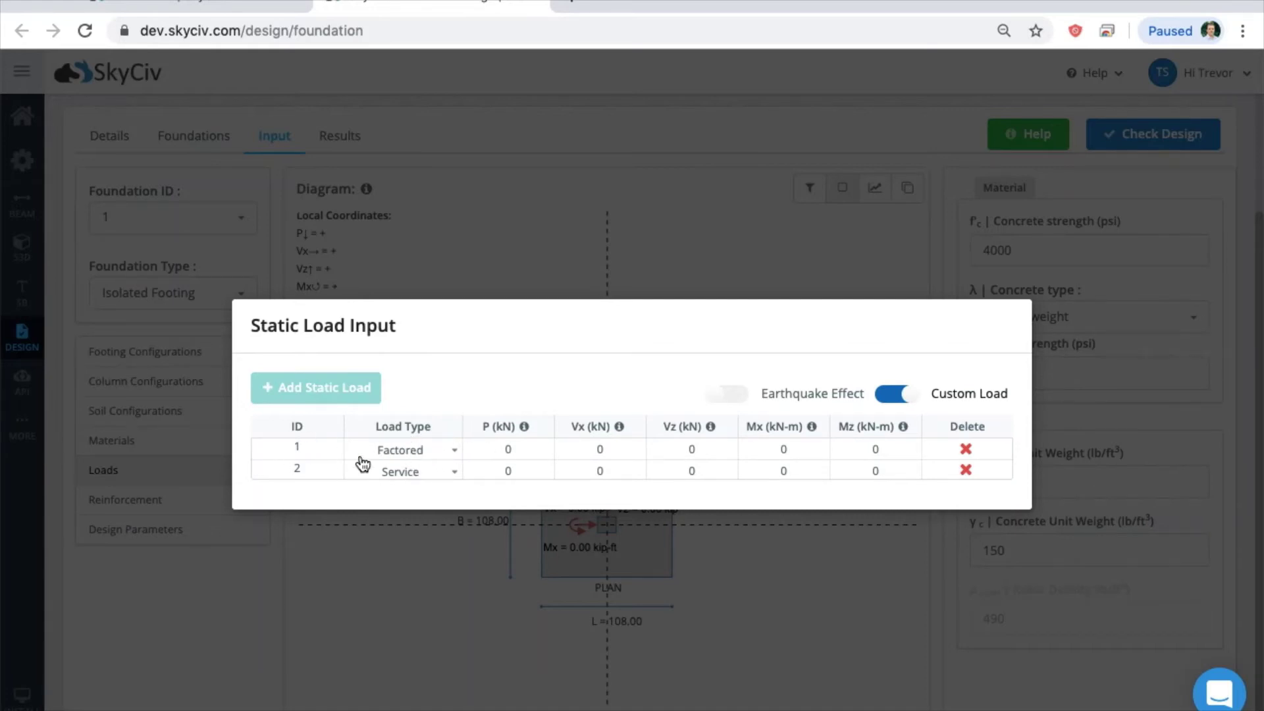
click(719, 403)
click(739, 403)
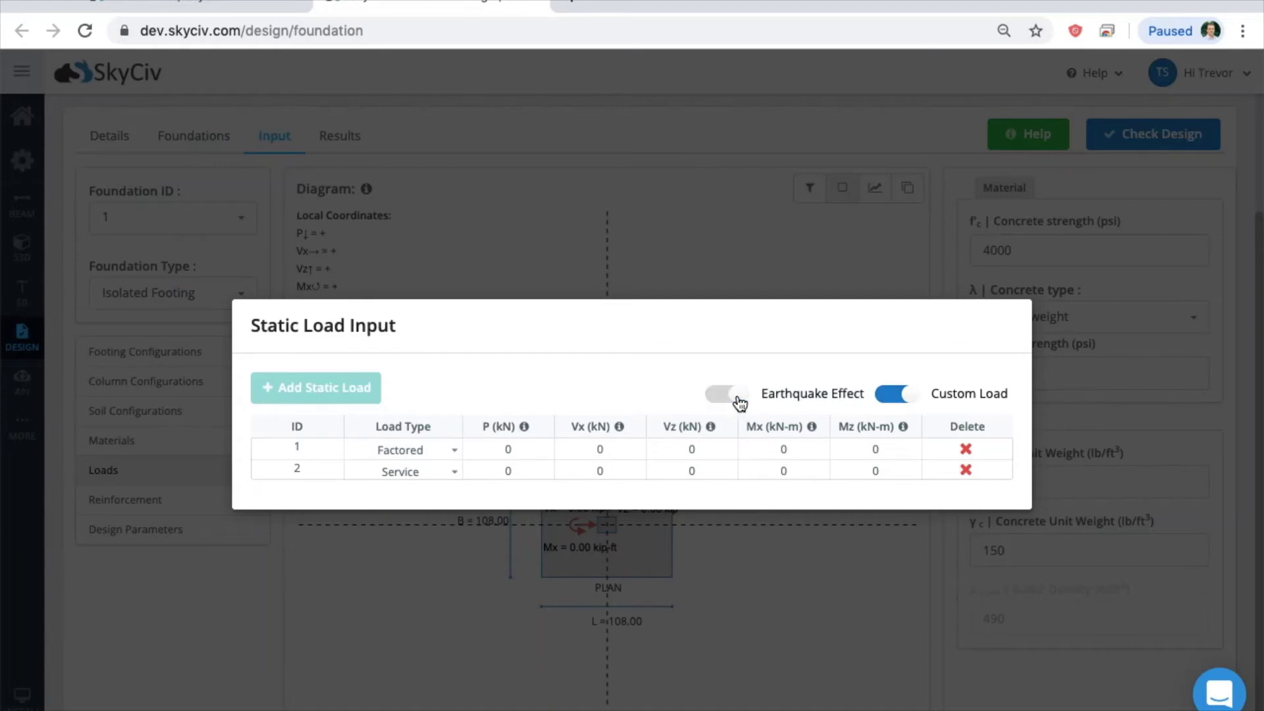
click(913, 399)
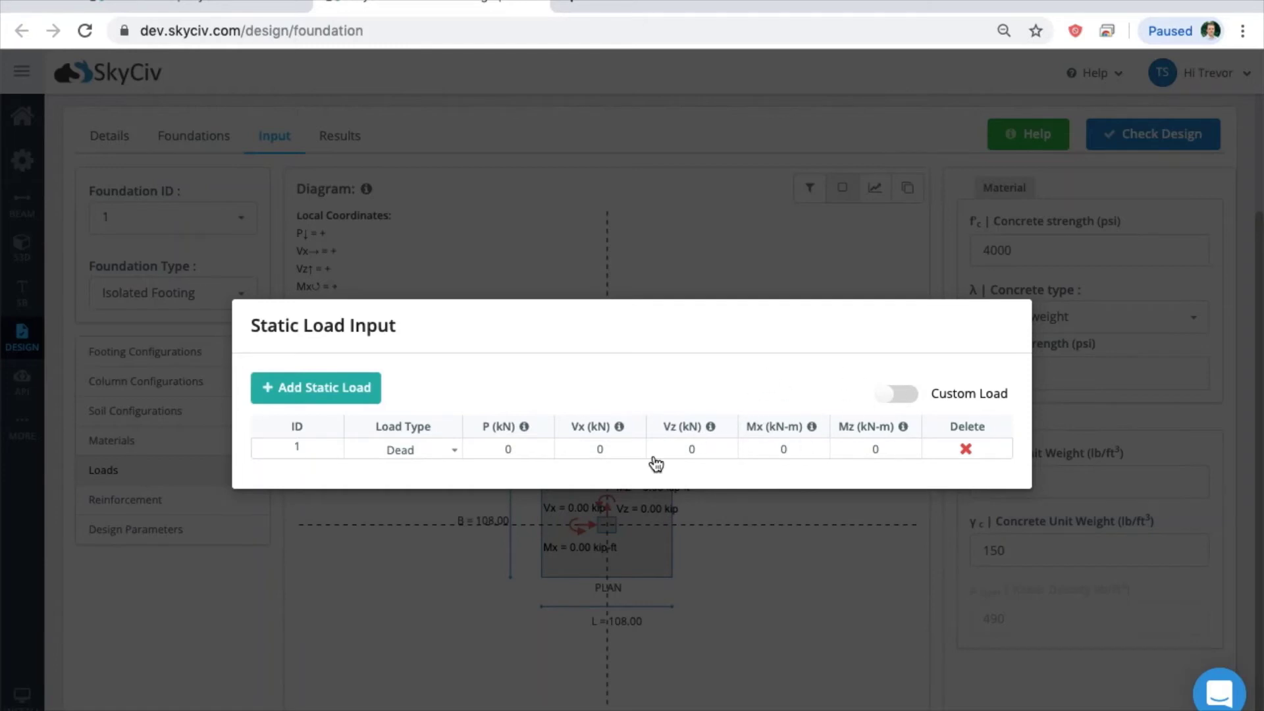
- Add load row 2 as a Live load and set the dead load P to -50
click(345, 403)
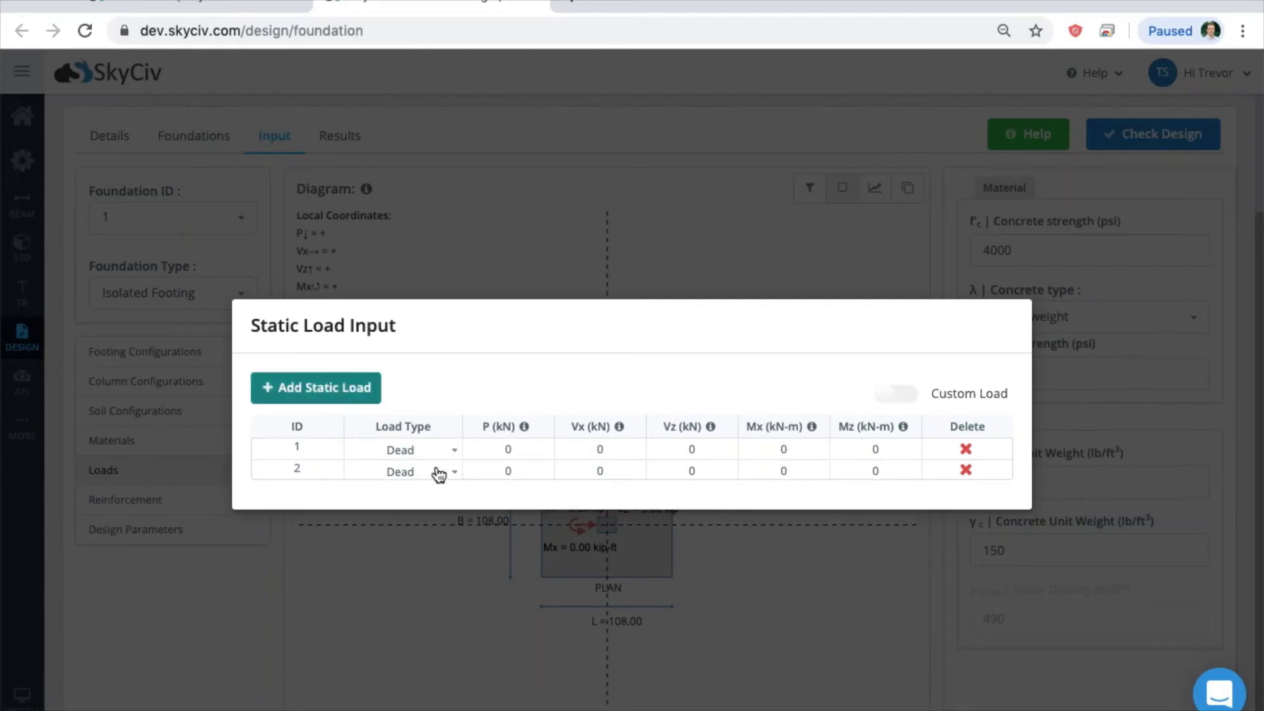
click(436, 472)
click(425, 525)
click(508, 450)
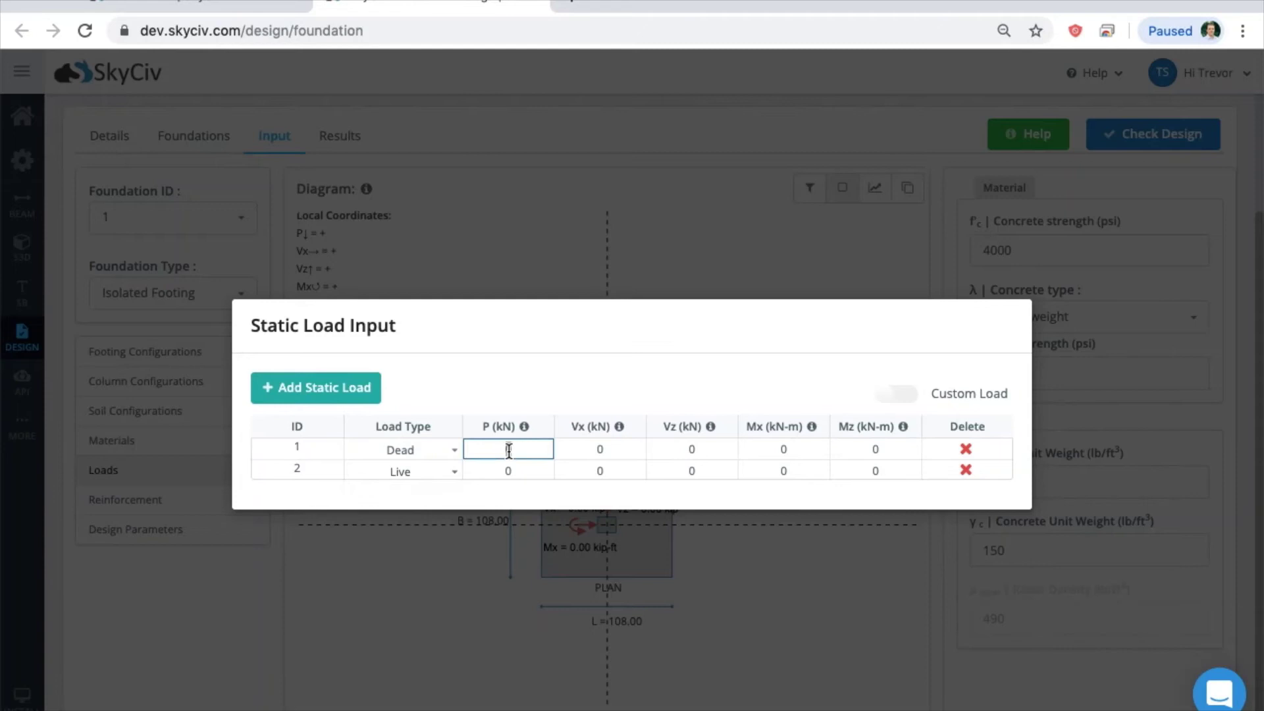
text(-50)
click(519, 470)
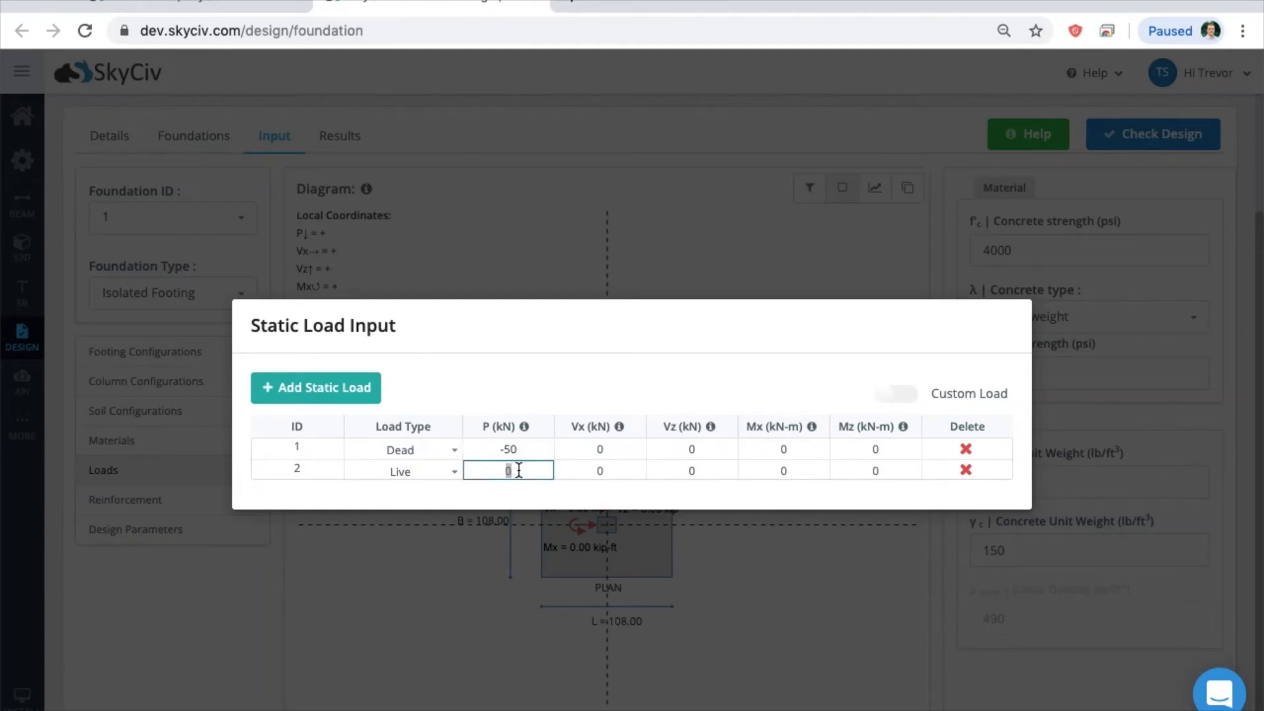
key(BackSpace)
text(-50)
key(BackSpace)
key(BackSpace)
key(BackSpace)
- Set the live load P to -60, apply the loads, and move the P label left
text(-60)
key(Return)
click(433, 231)
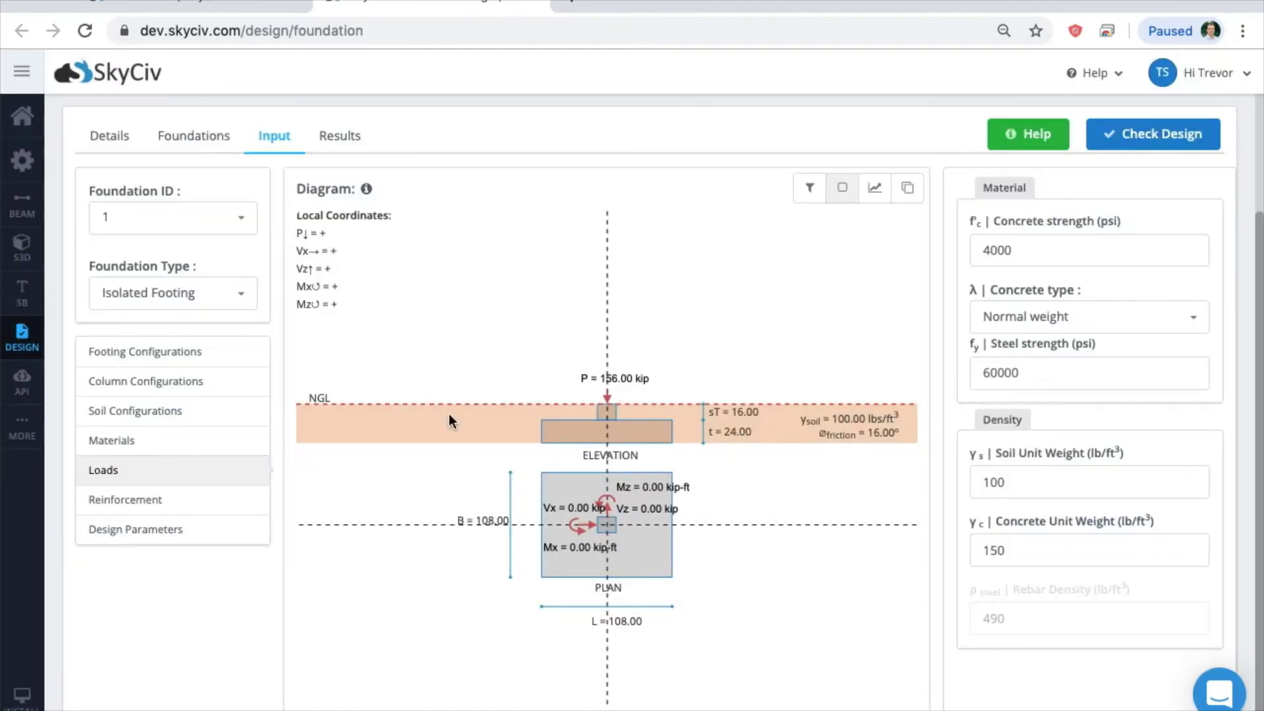
drag(612, 378, 565, 373)
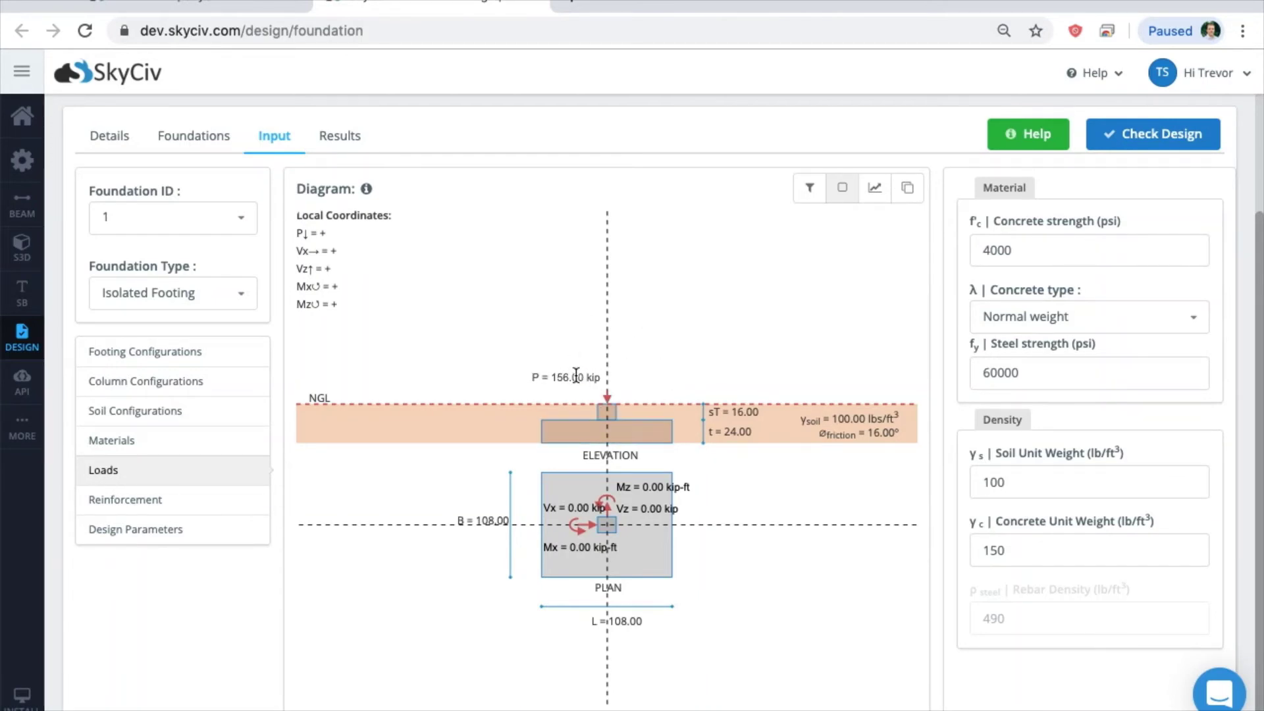
- Set the X-direction top and bottom bar spacing to 12 in
click(151, 503)
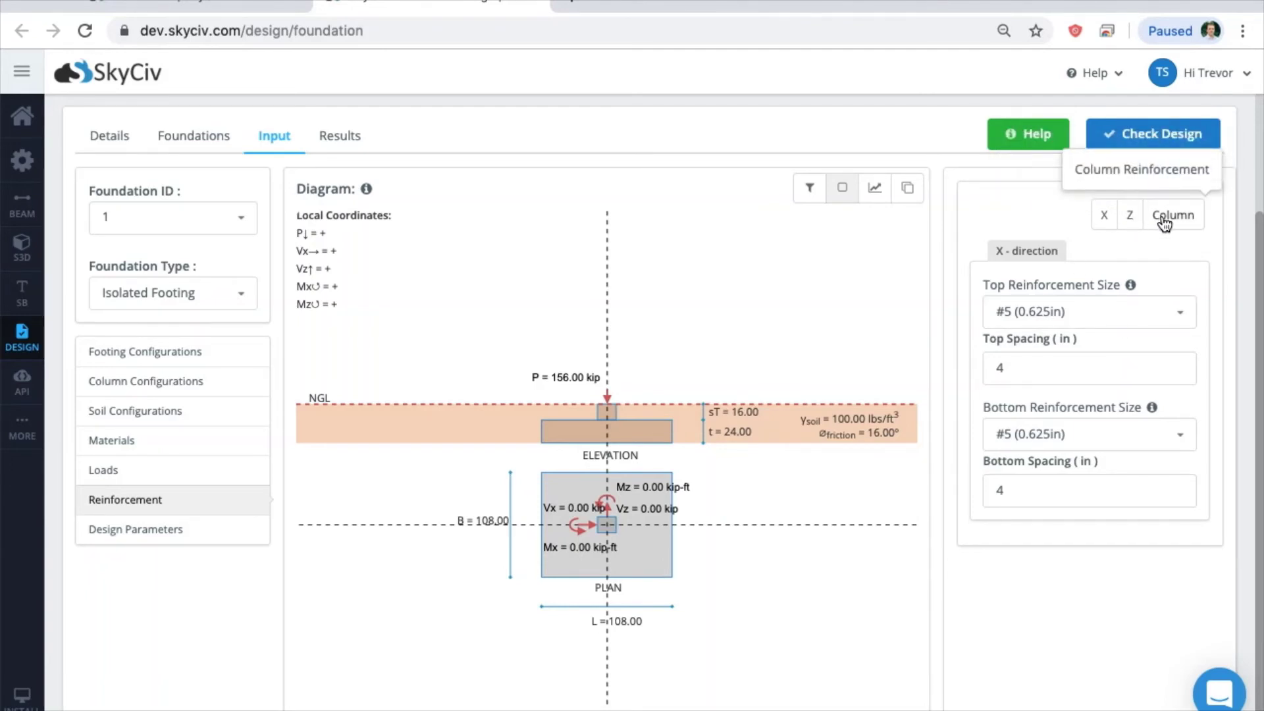
click(1104, 215)
click(1058, 365)
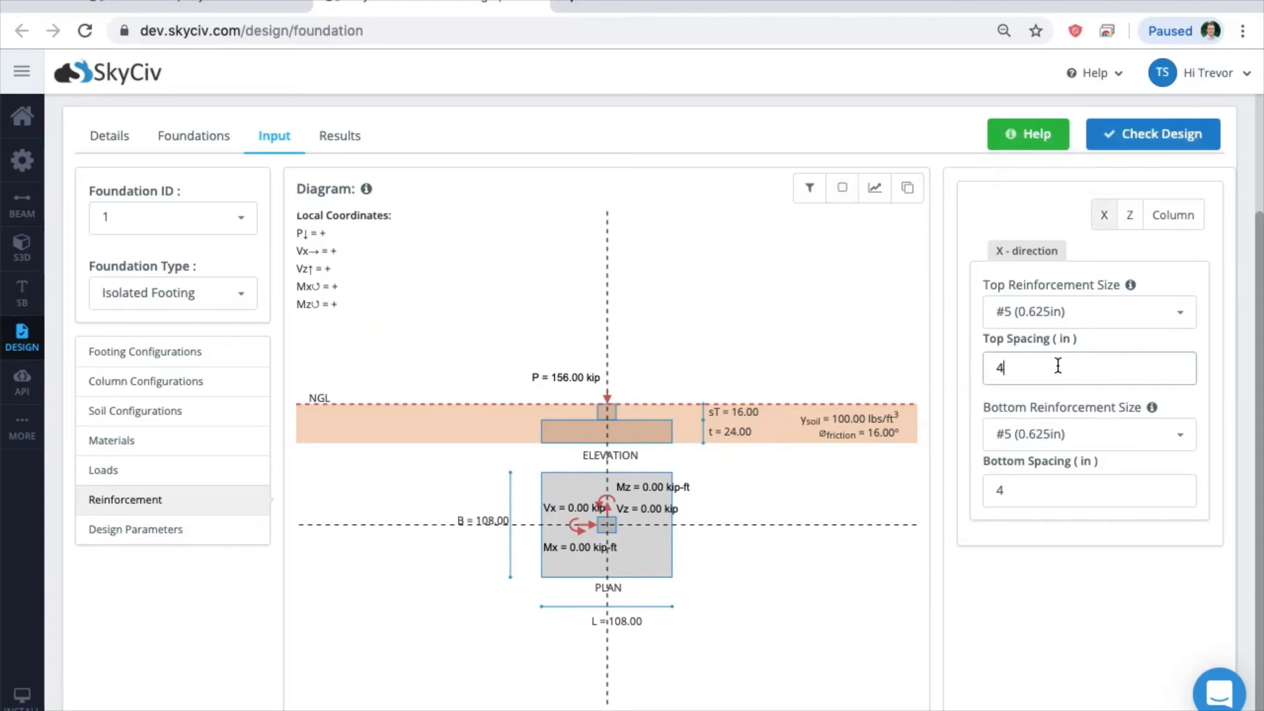
key(BackSpace)
text(12)
click(1031, 494)
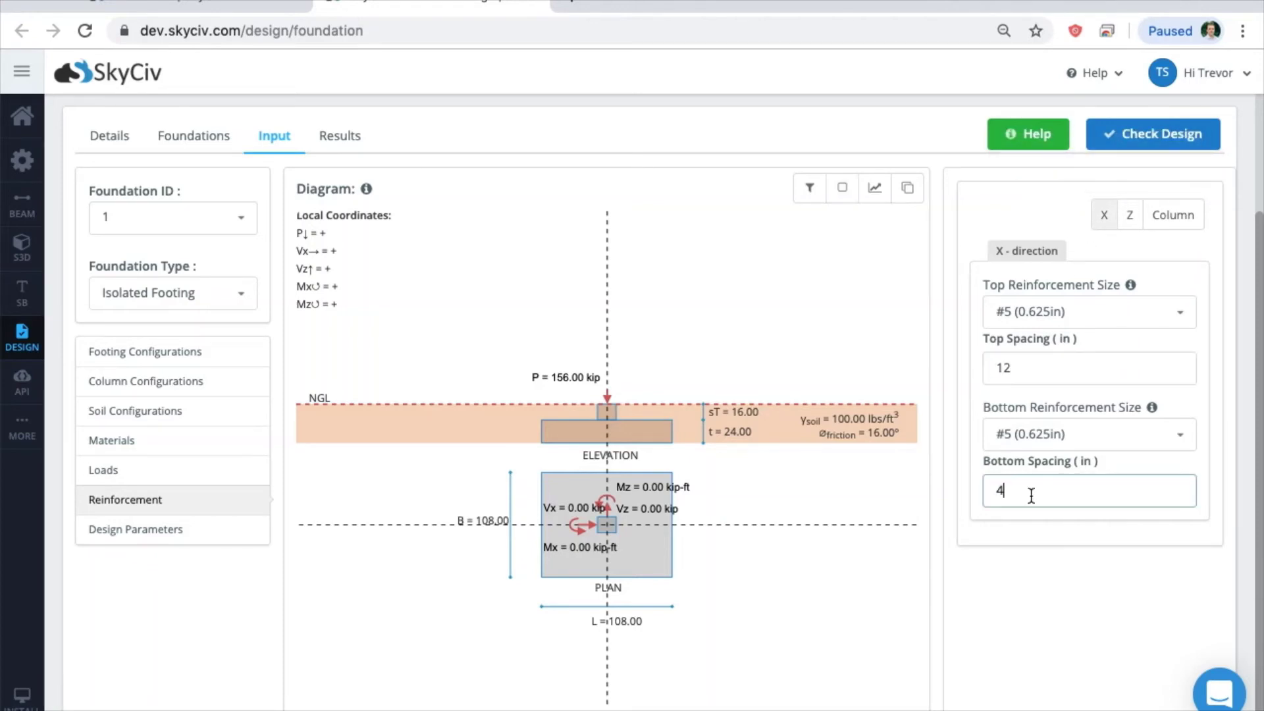
key(BackSpace)
text(12)
- Set the Z-direction top and bottom bar spacing to 12 in
click(1130, 214)
click(1053, 372)
key(BackSpace)
text(12)
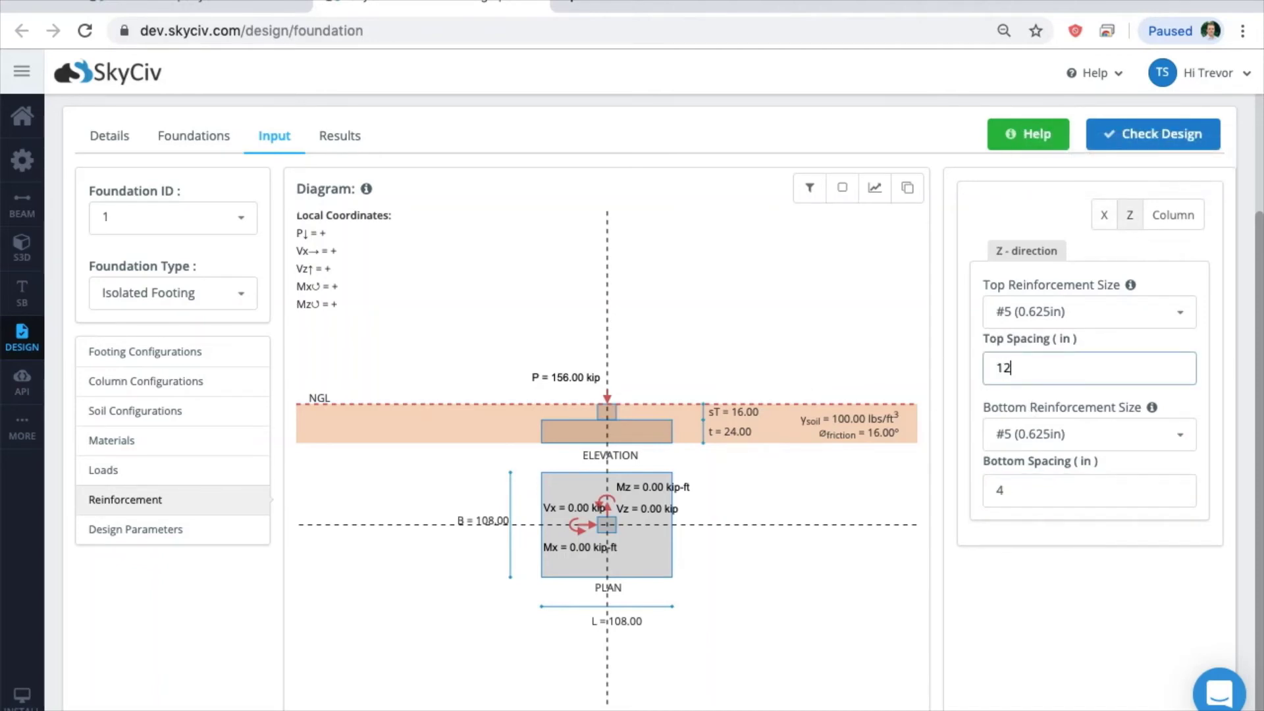
click(1001, 494)
key(BackSpace)
text(12)
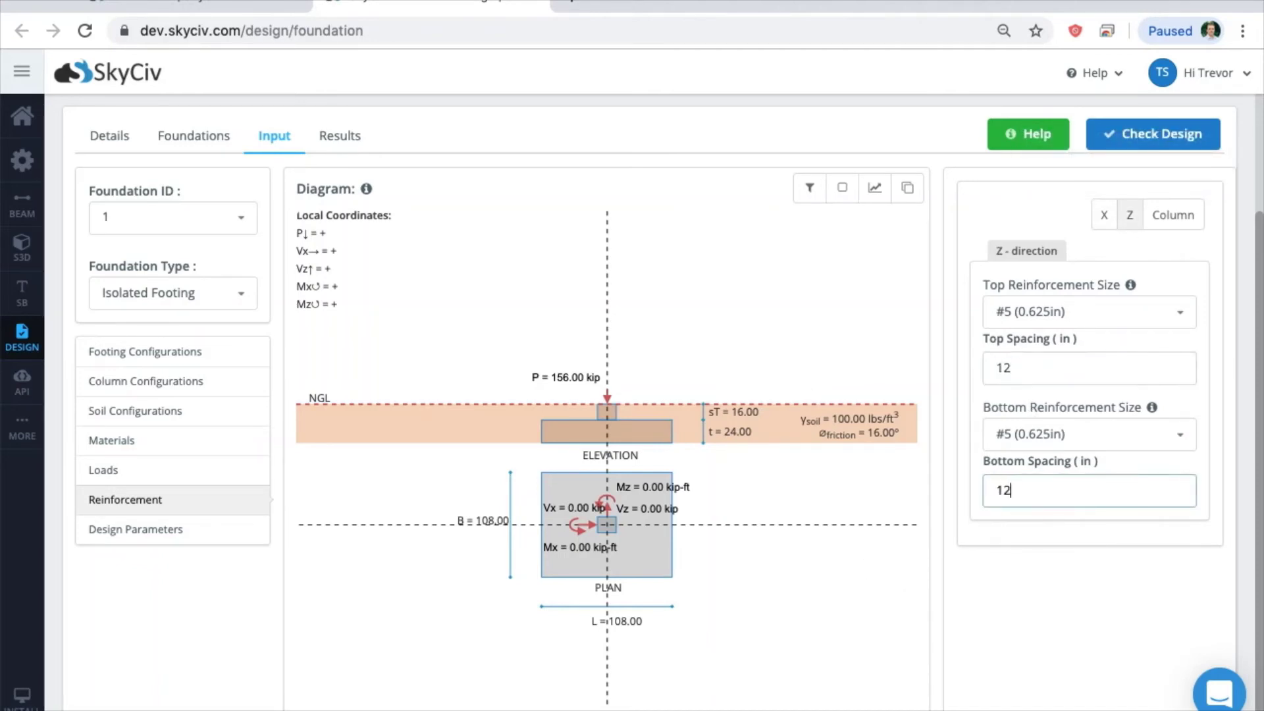
- Give the column 9 main bars
click(1205, 73)
click(1175, 217)
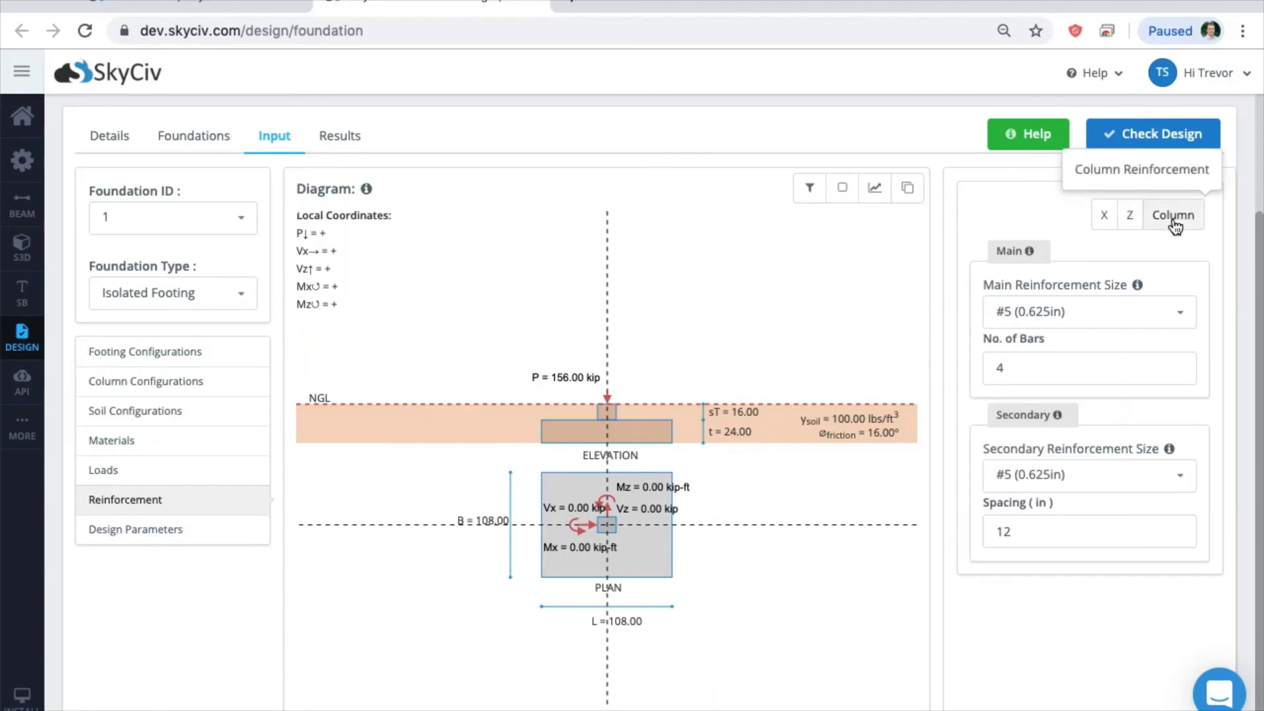
click(1039, 363)
key(BackSpace)
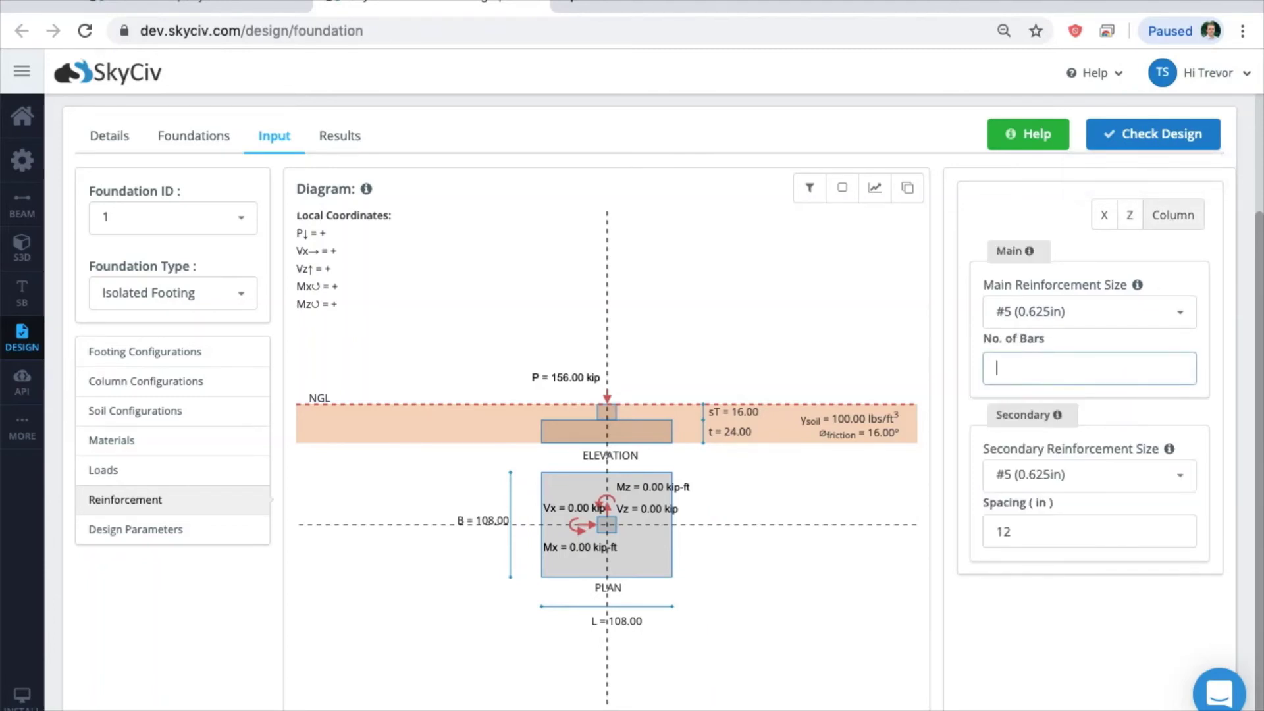
text(9)
click(776, 358)
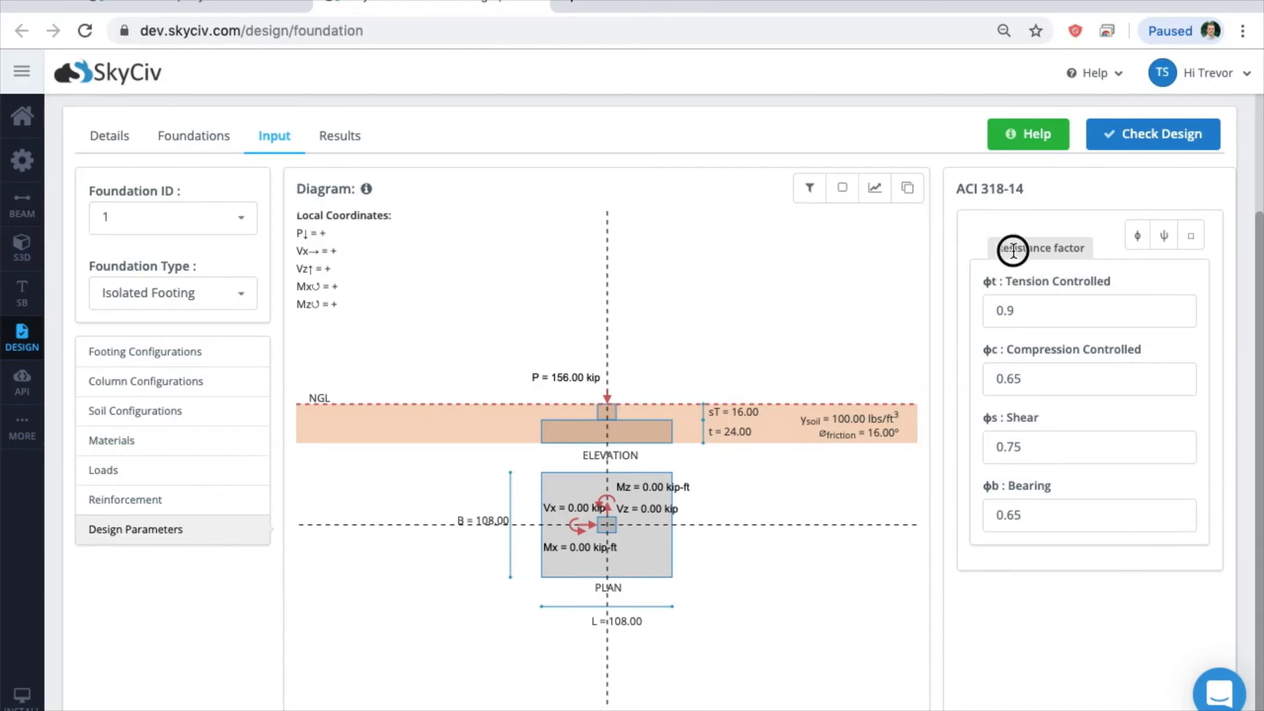
- Review development length factors, then 3 in covers, overturning FoS 2 and sliding FoS 1.5
click(1163, 237)
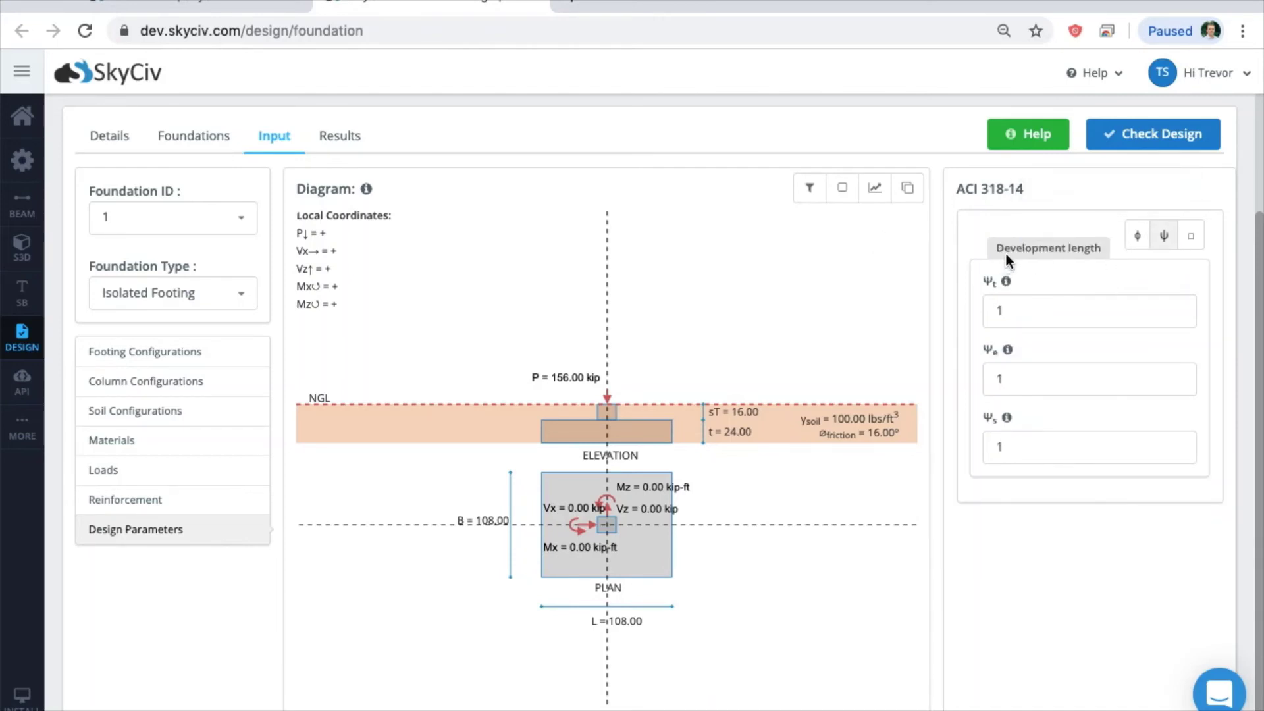
click(1191, 240)
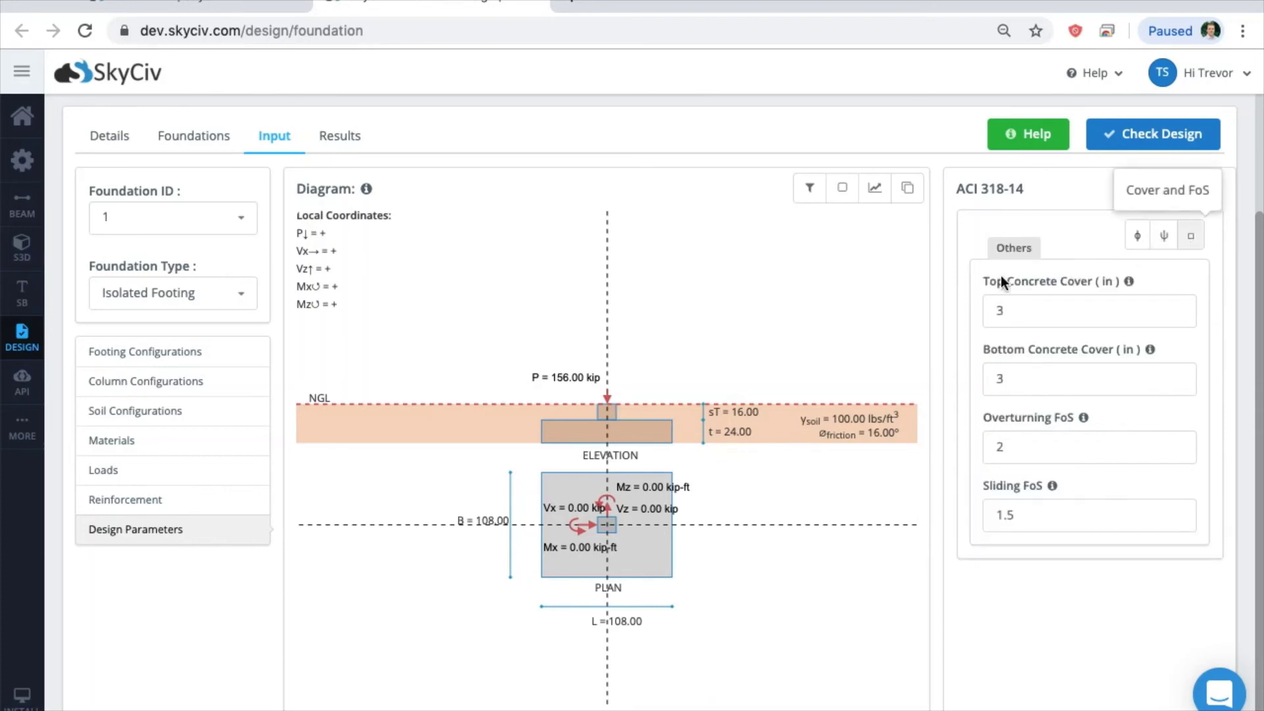
drag(980, 282, 1104, 281)
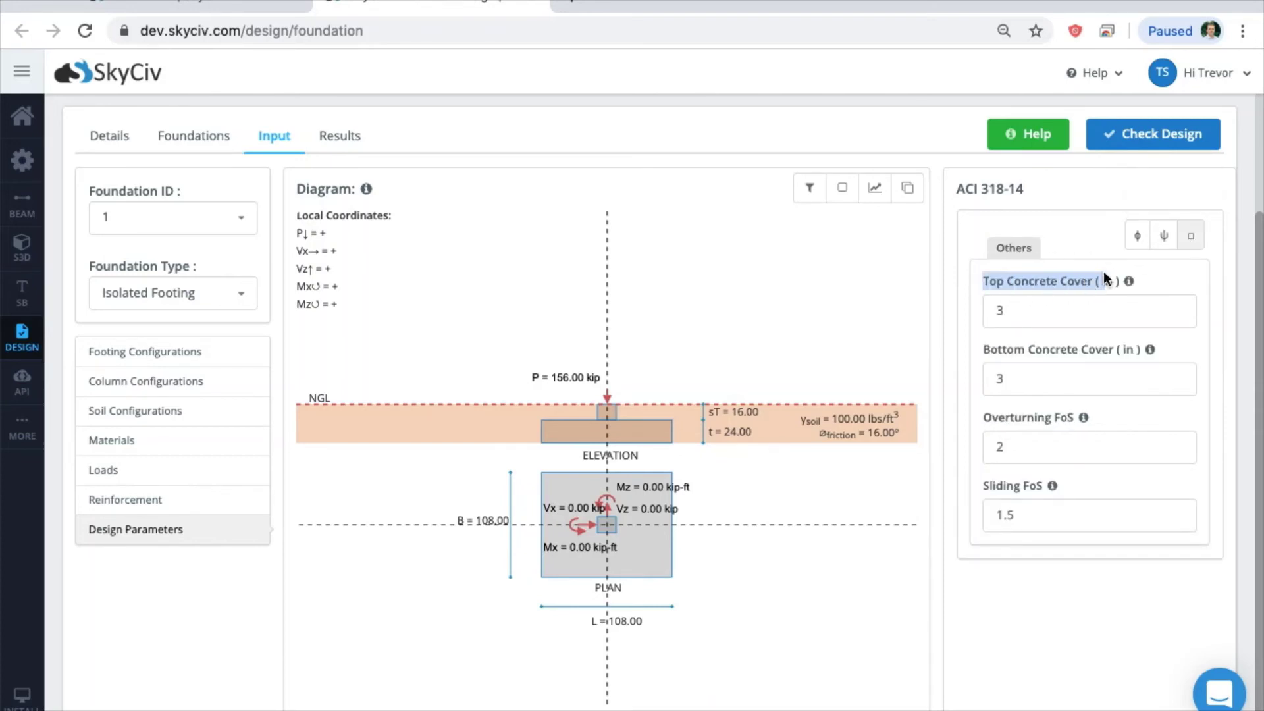
click(1051, 339)
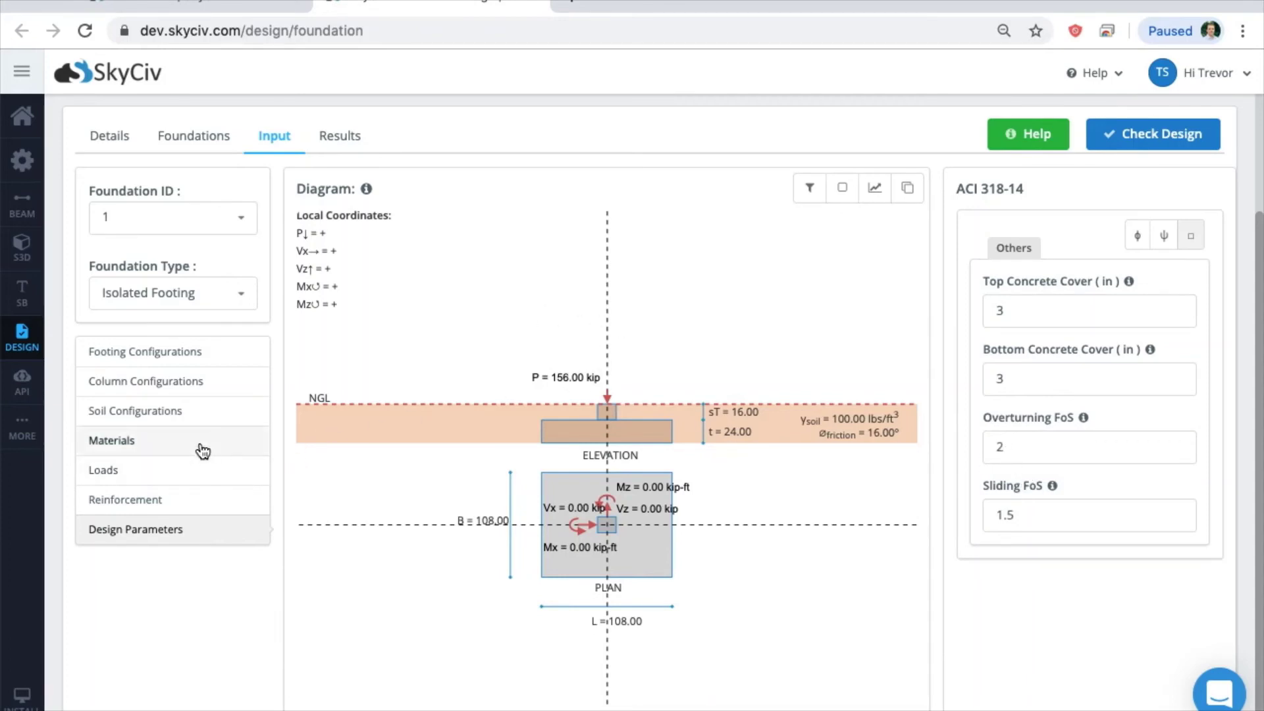
- Run Check Design, confirm the 0.39 soil pressure ratio and PASS, then open foundation 1's report
click(1155, 142)
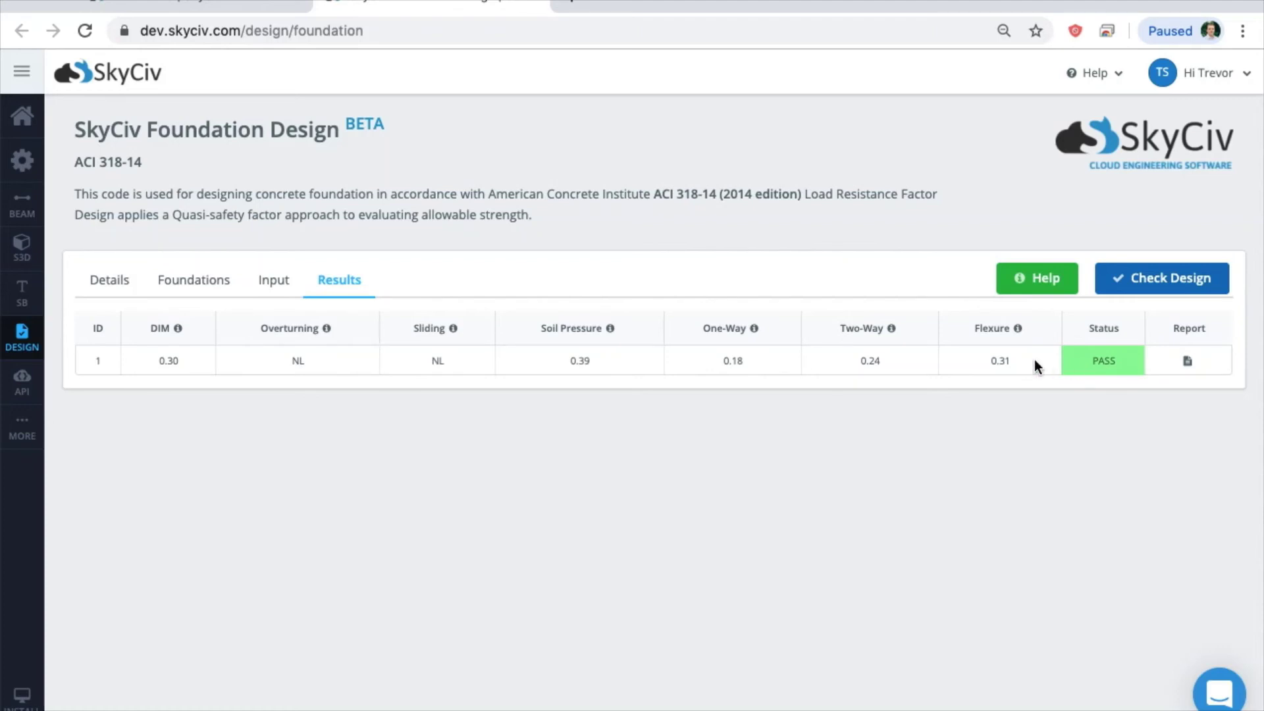
drag(161, 359, 595, 361)
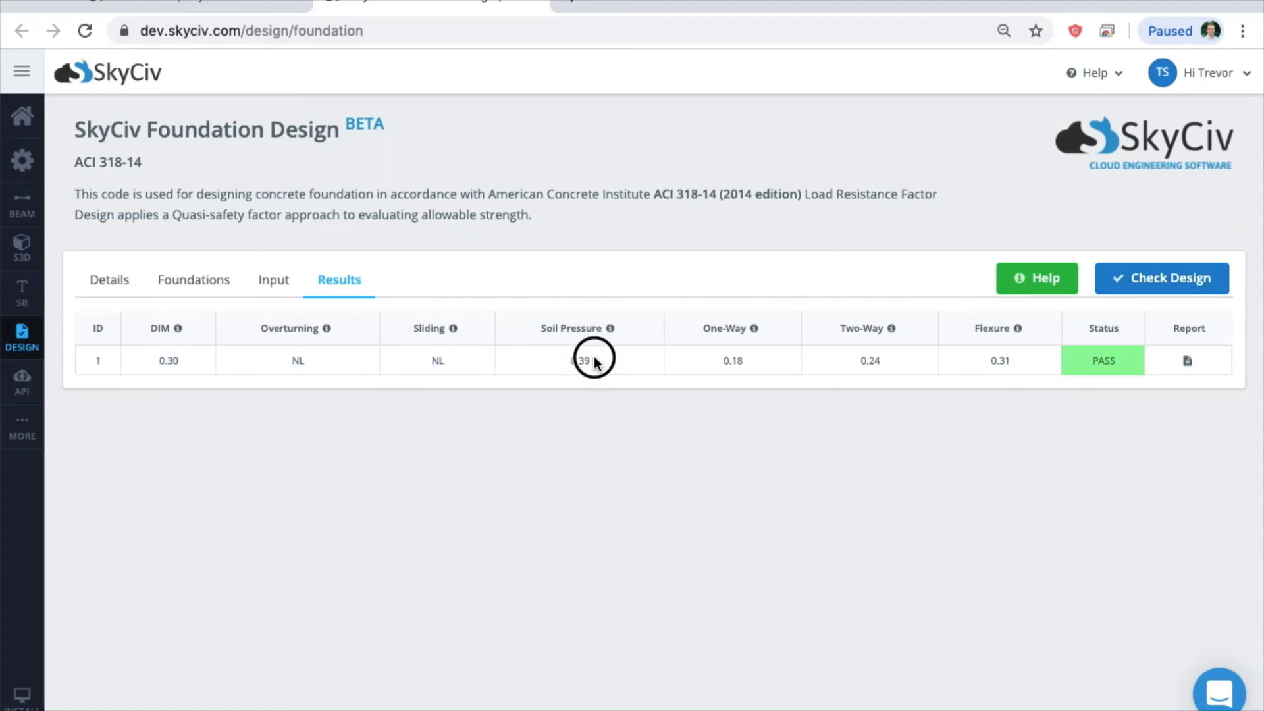
click(624, 359)
click(1125, 356)
drag(1019, 367, 1138, 361)
click(1187, 364)
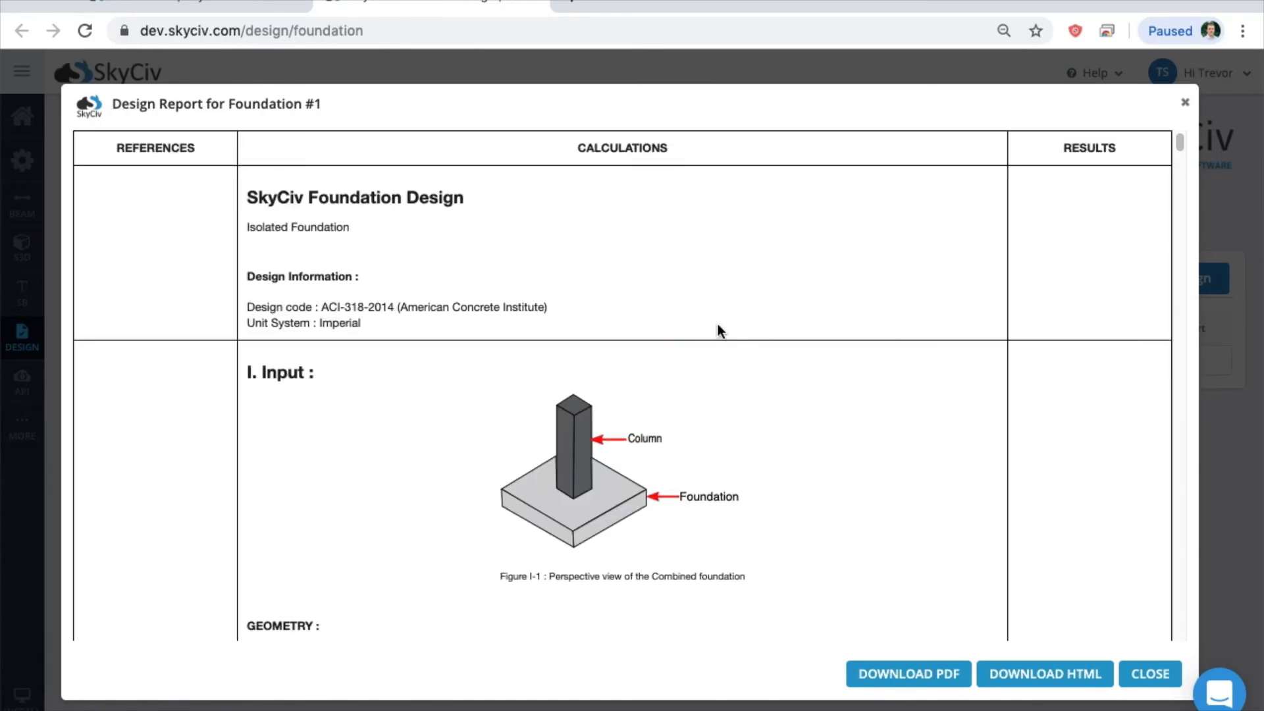
- Read Foundation #1's design report down to the two-way shear ratio of 0.242
scroll(708, 330, down, 4)
scroll(702, 326, down, 15)
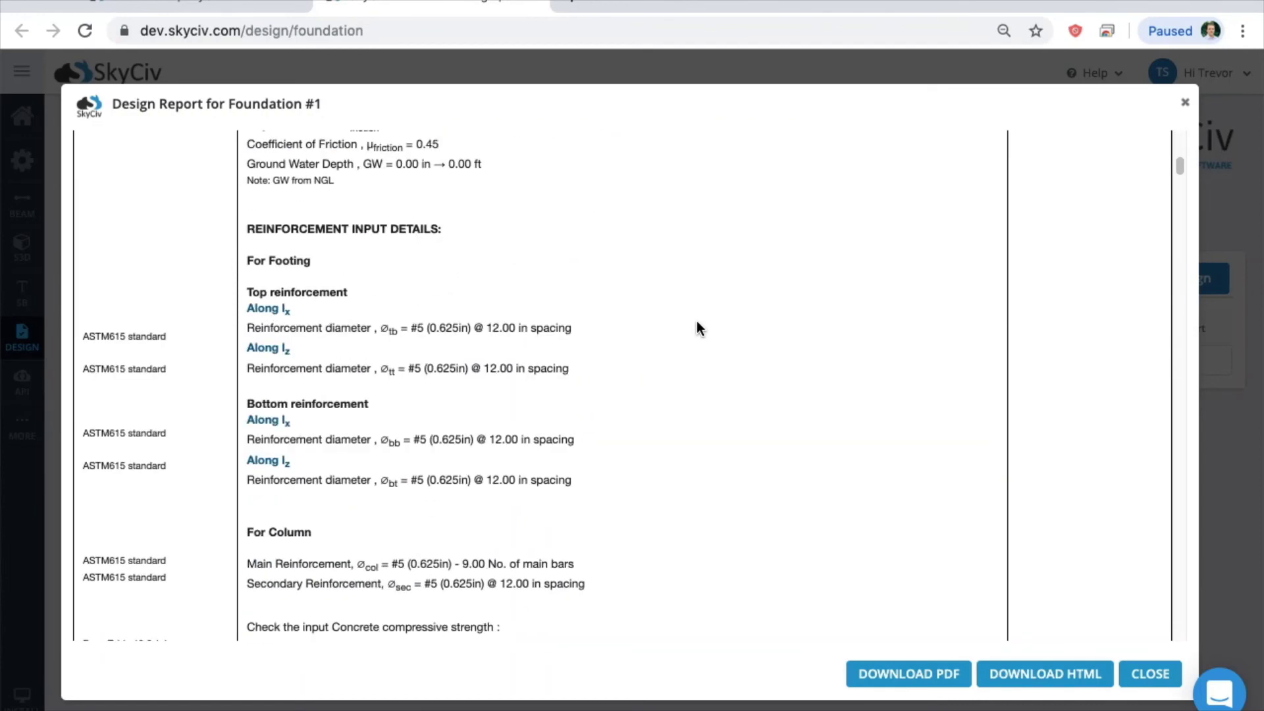
scroll(662, 263, down, 6)
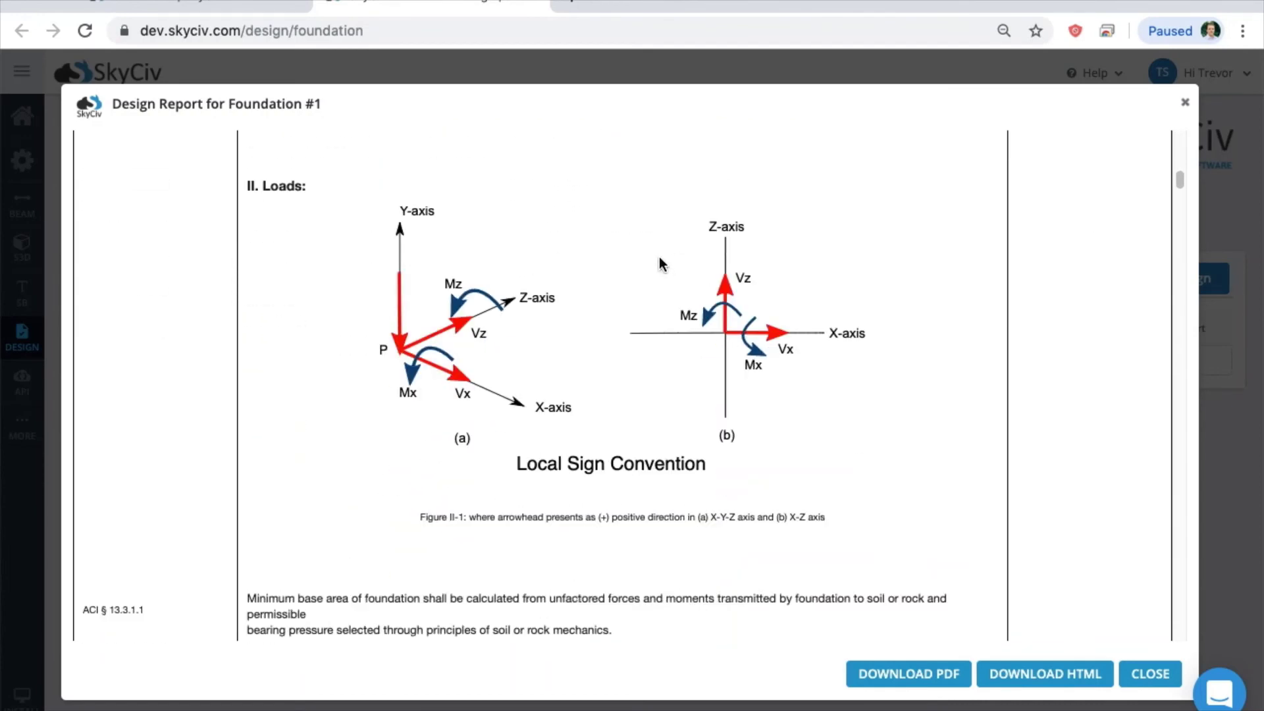
scroll(658, 263, down, 12)
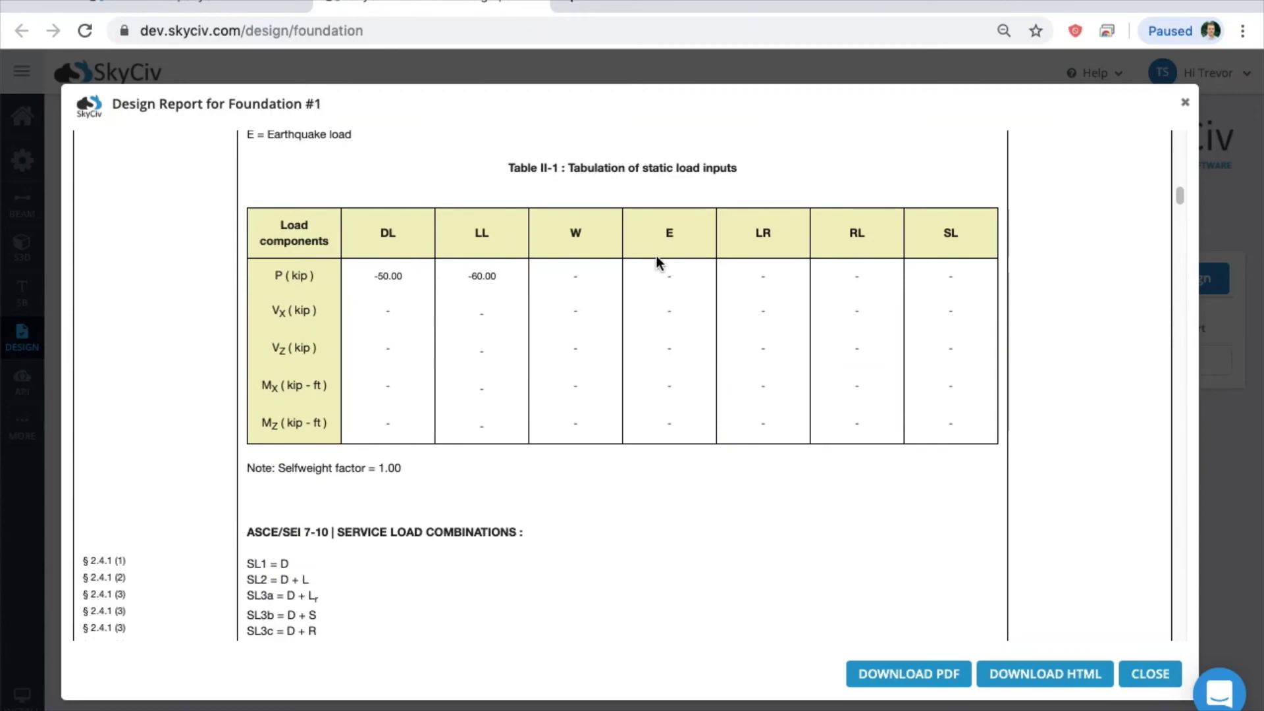
scroll(652, 262, down, 15)
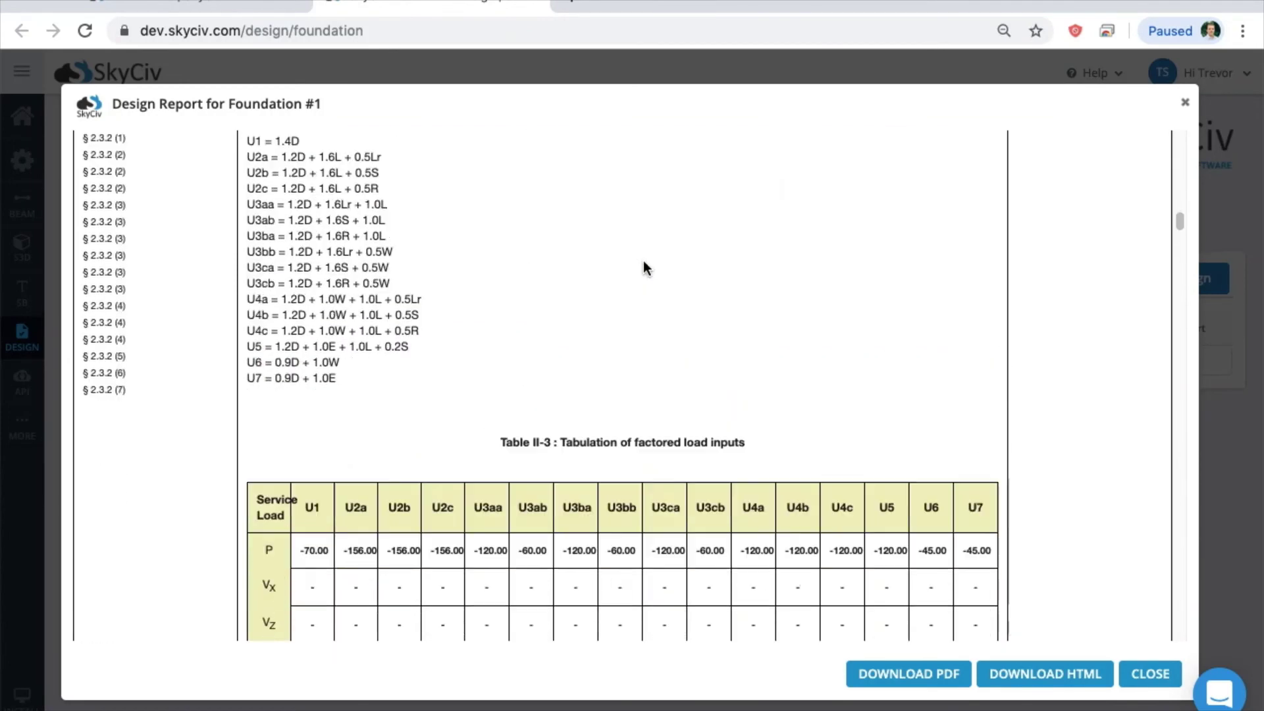
scroll(642, 260, down, 15)
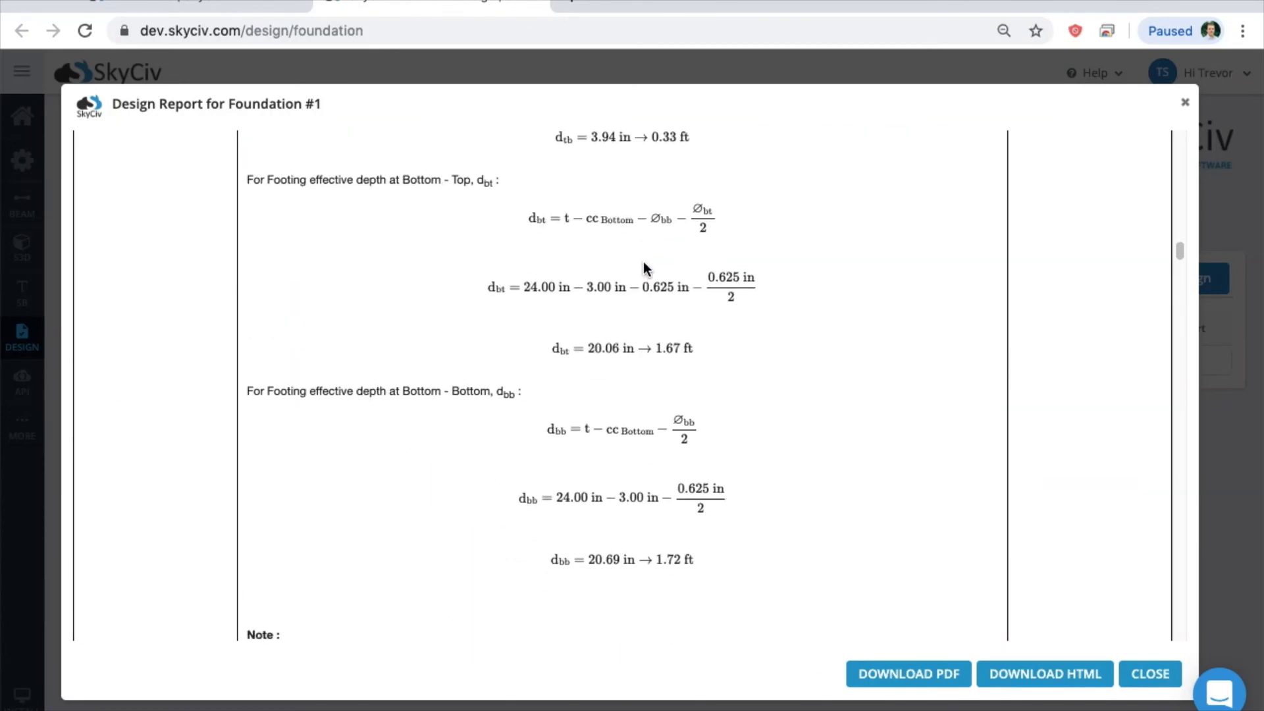
scroll(643, 262, down, 5)
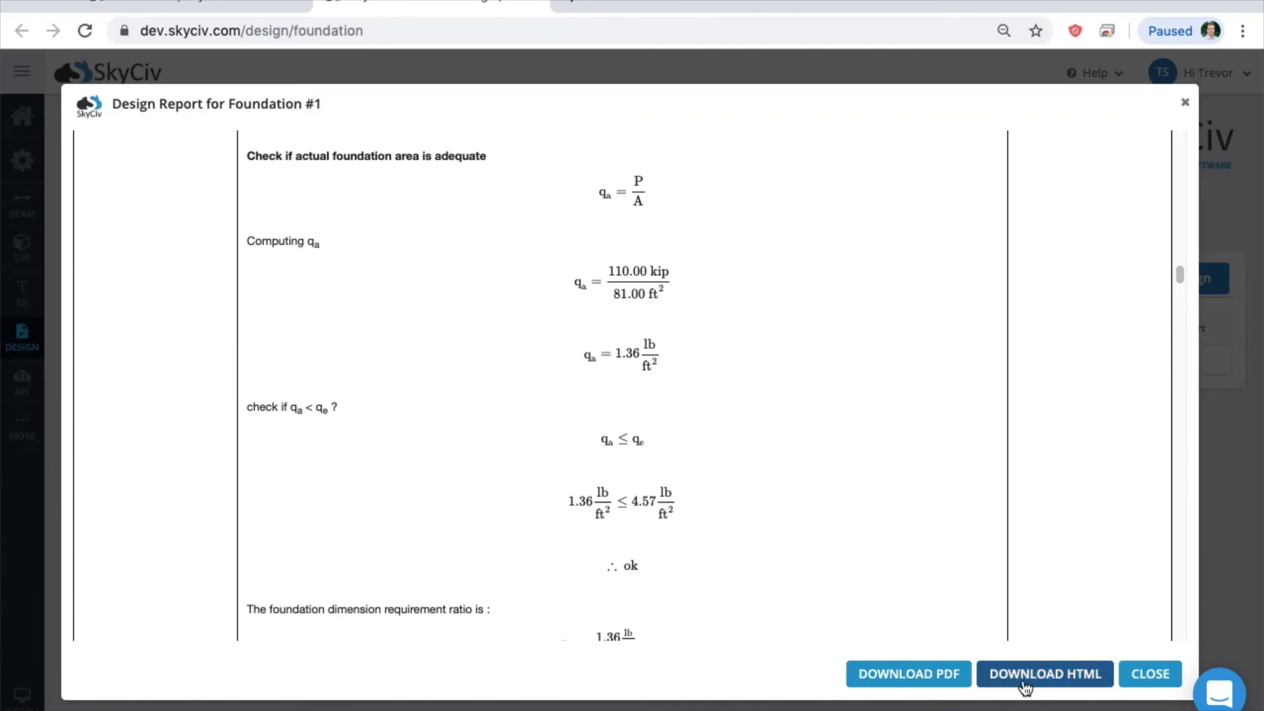
scroll(564, 336, down, 20)
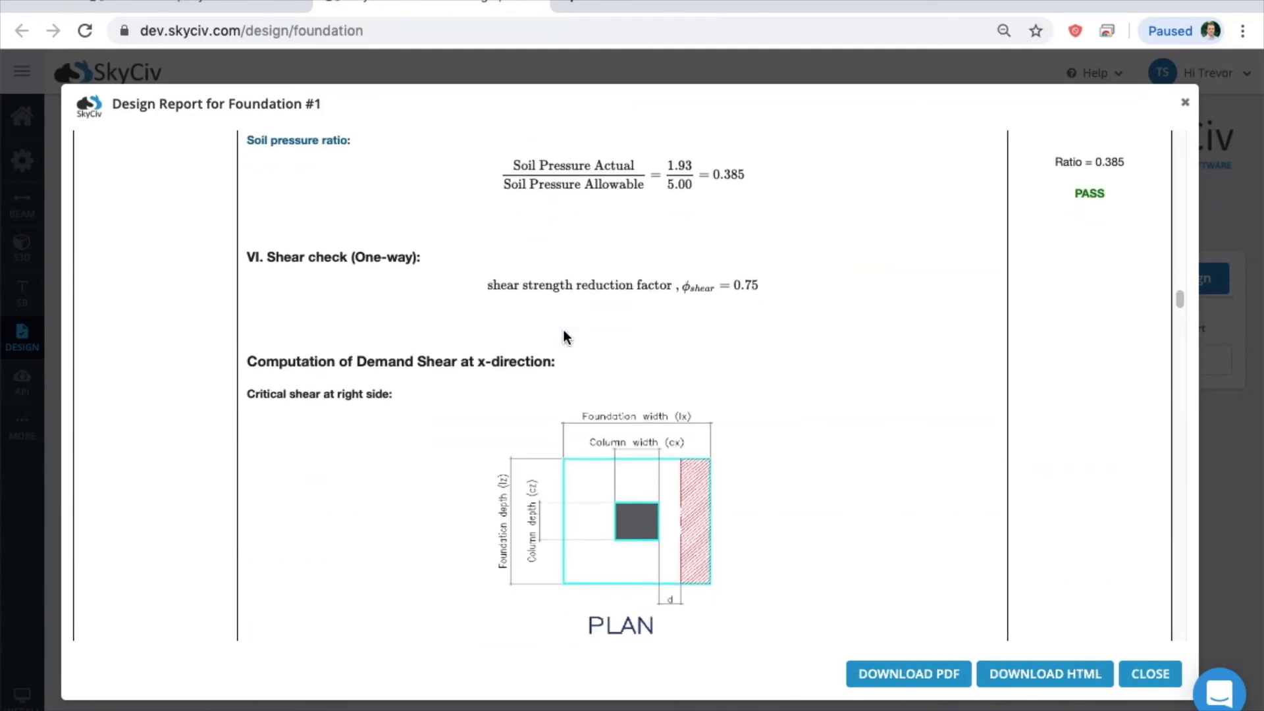
scroll(564, 337, down, 20)
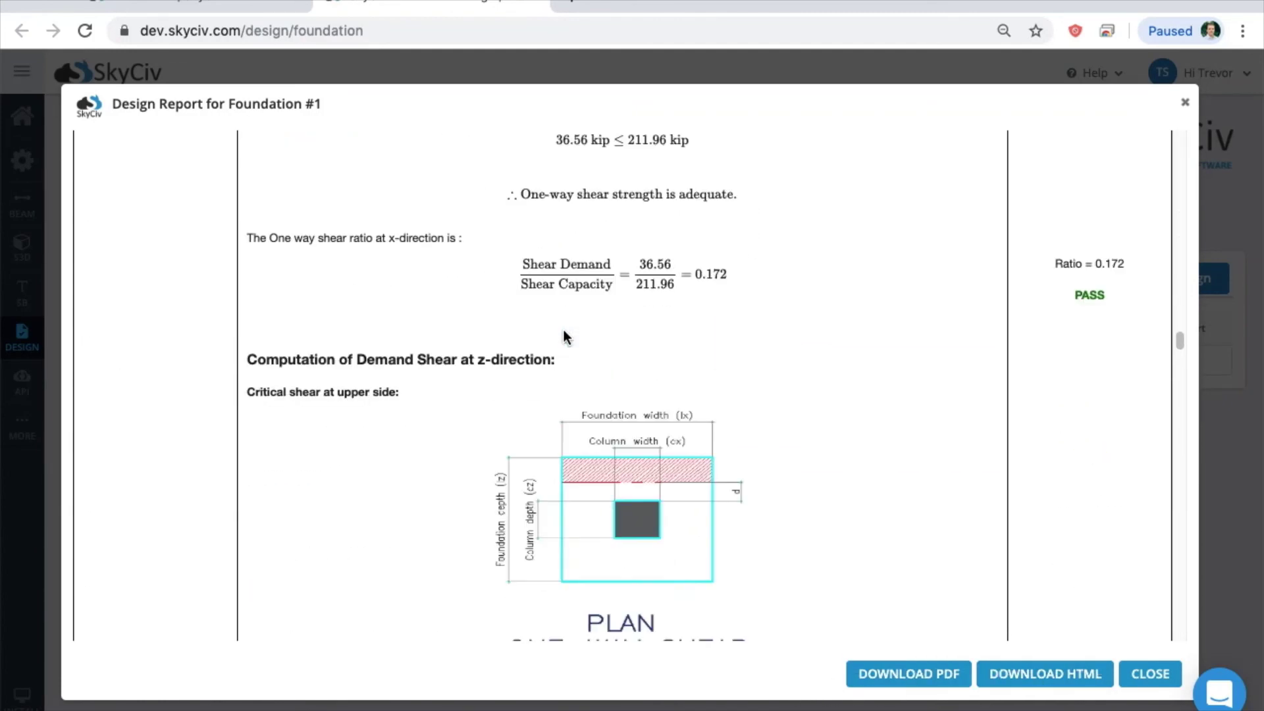
scroll(563, 329, down, 7)
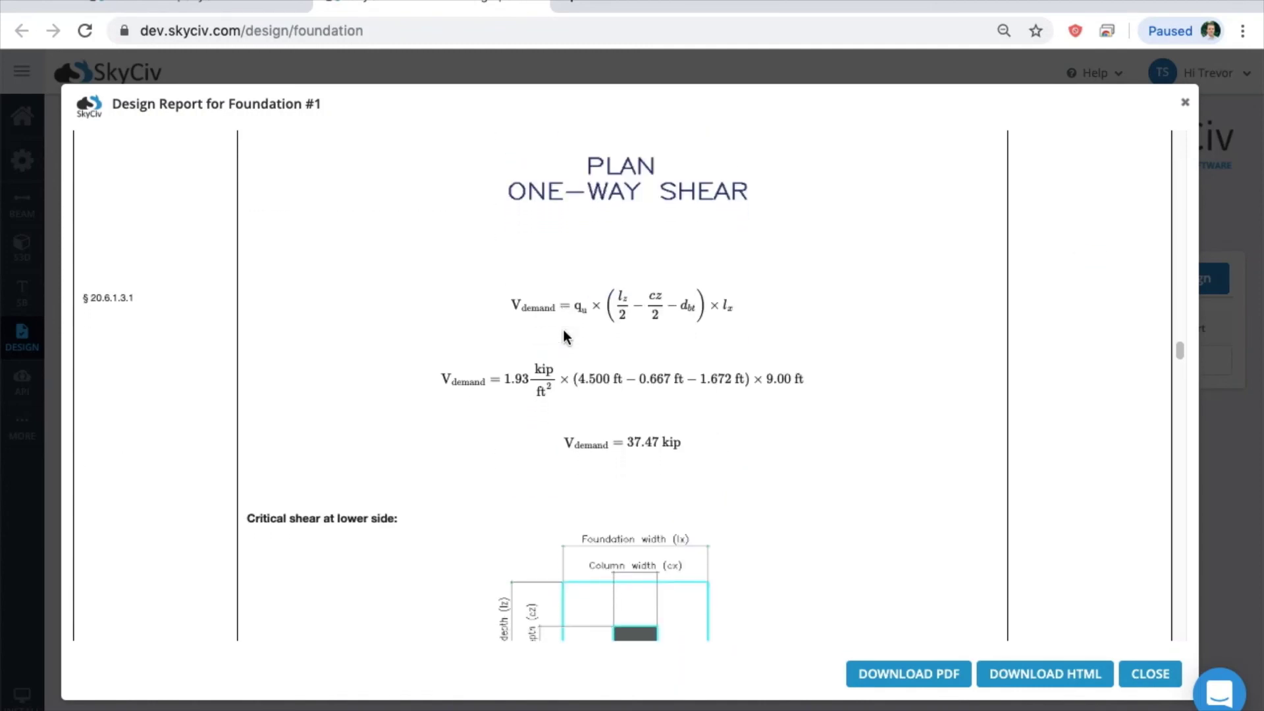
scroll(563, 330, down, 12)
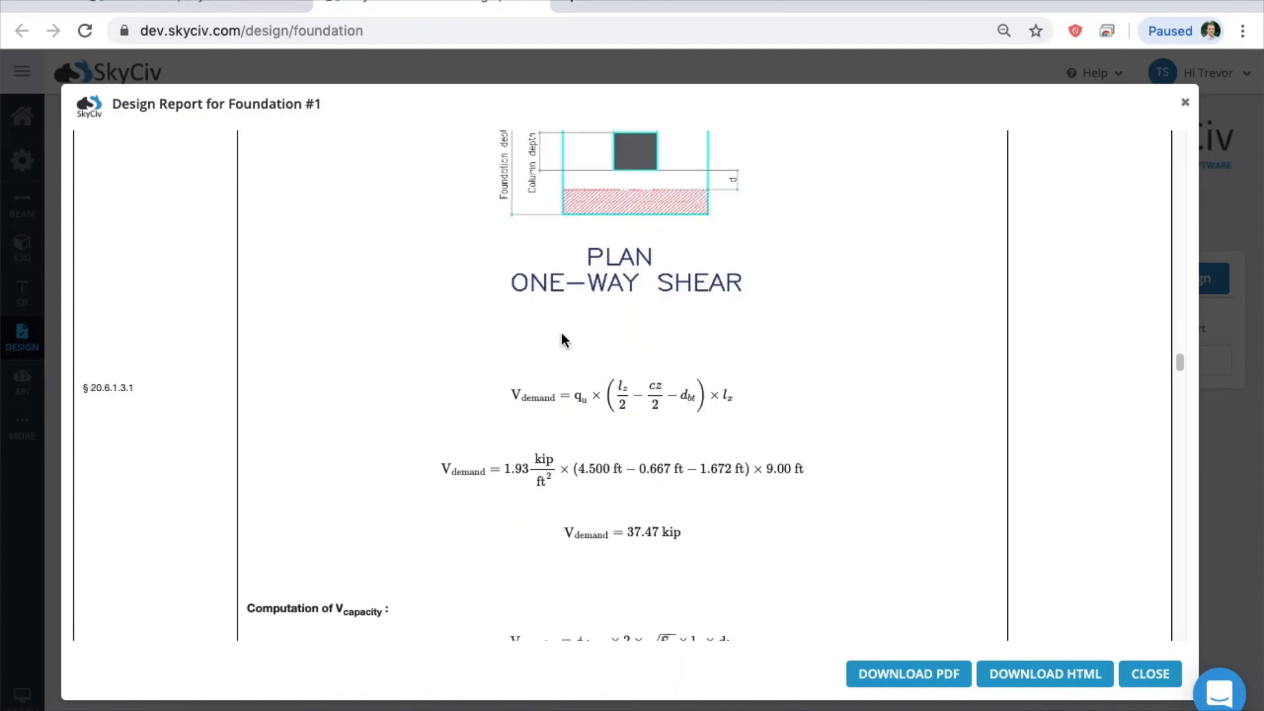
scroll(561, 333, down, 12)
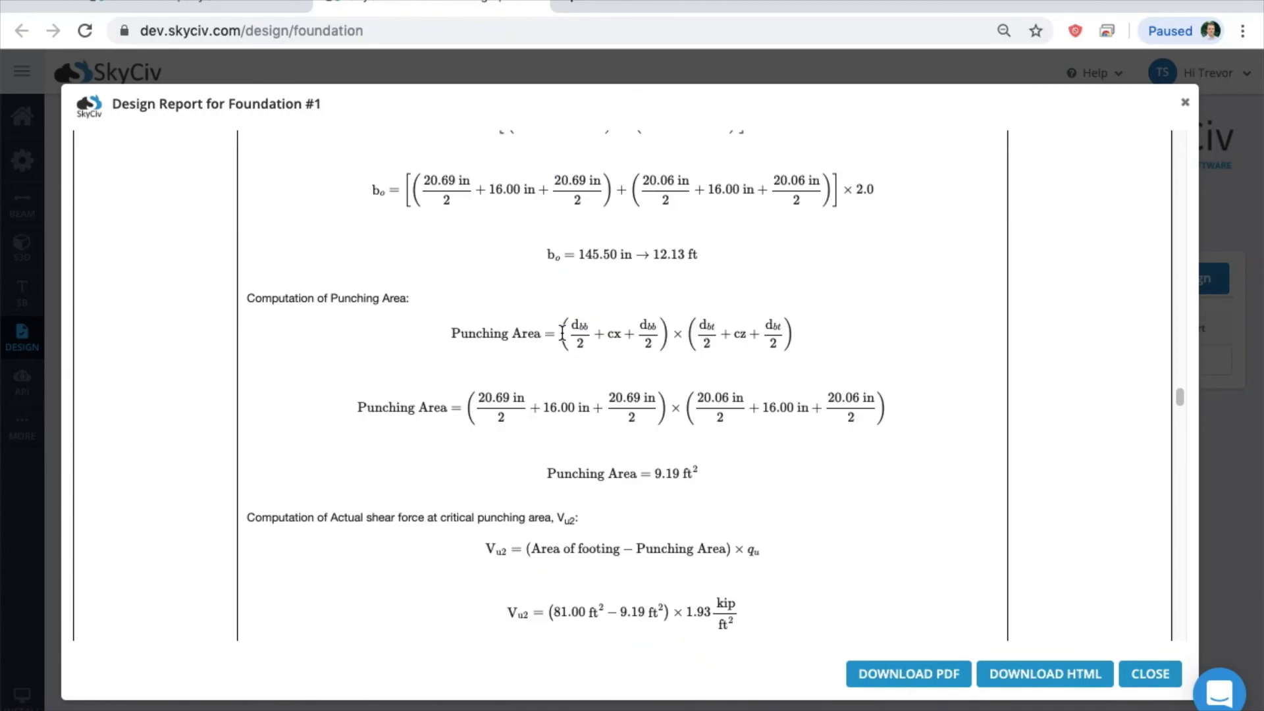
scroll(563, 332, down, 10)
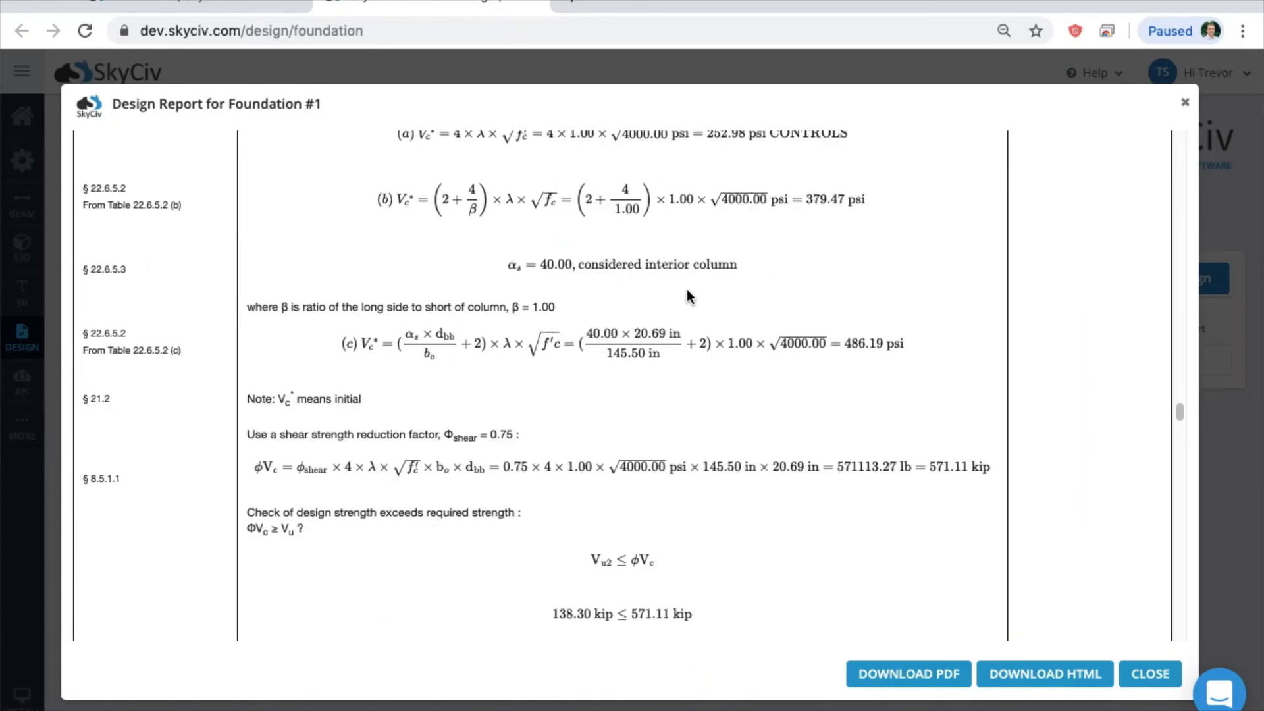
scroll(688, 293, down, 8)
drag(1073, 231, 1145, 237)
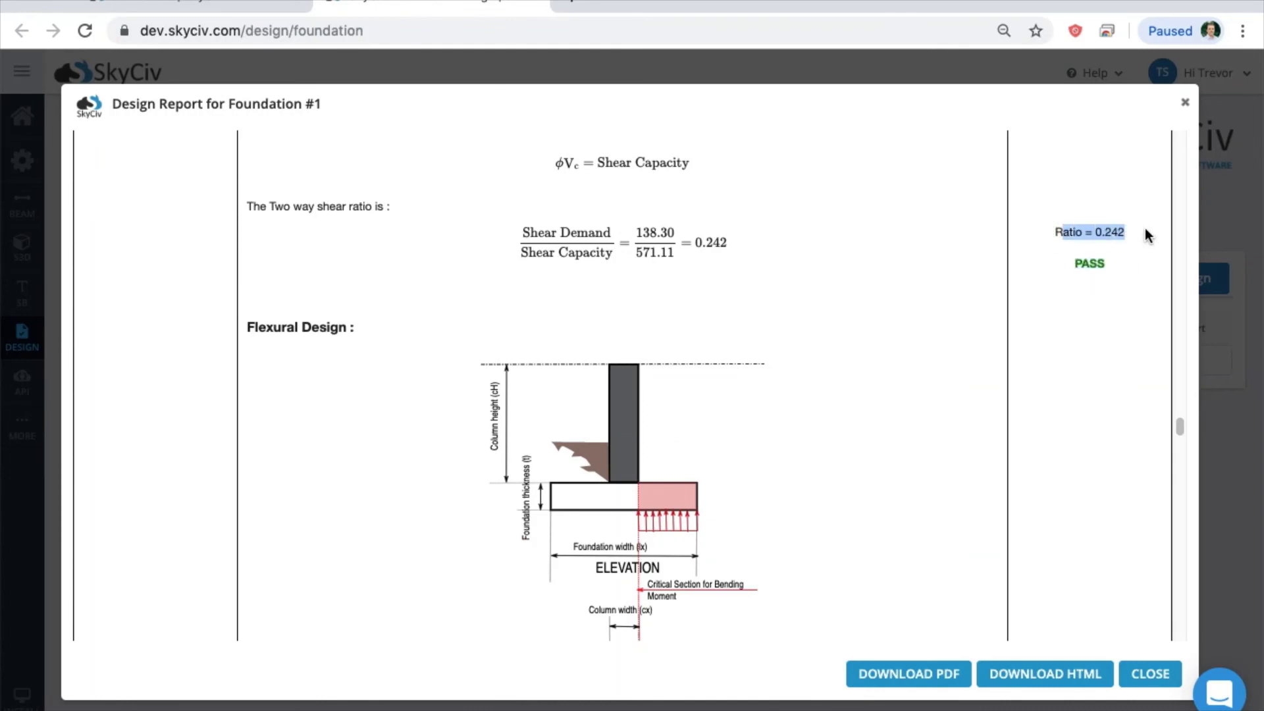
click(1146, 237)
- Read the remainder of the calculation report and close it
scroll(642, 319, down, 15)
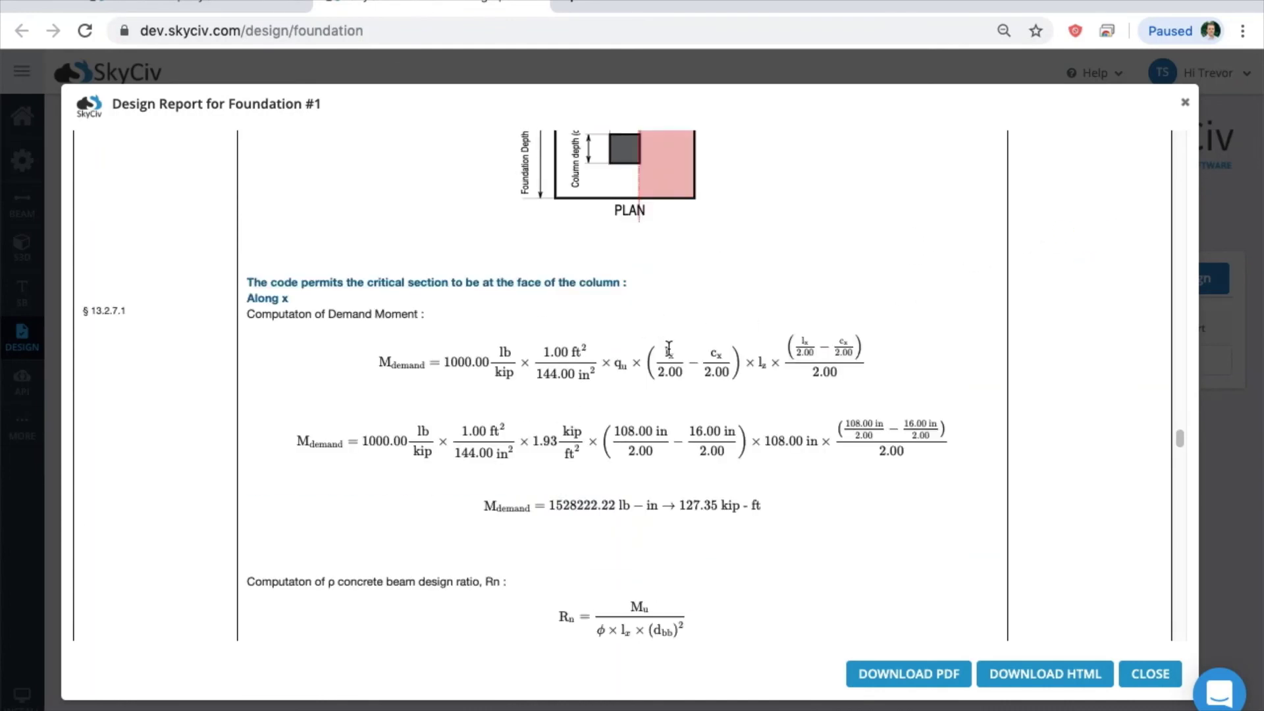
scroll(656, 362, down, 20)
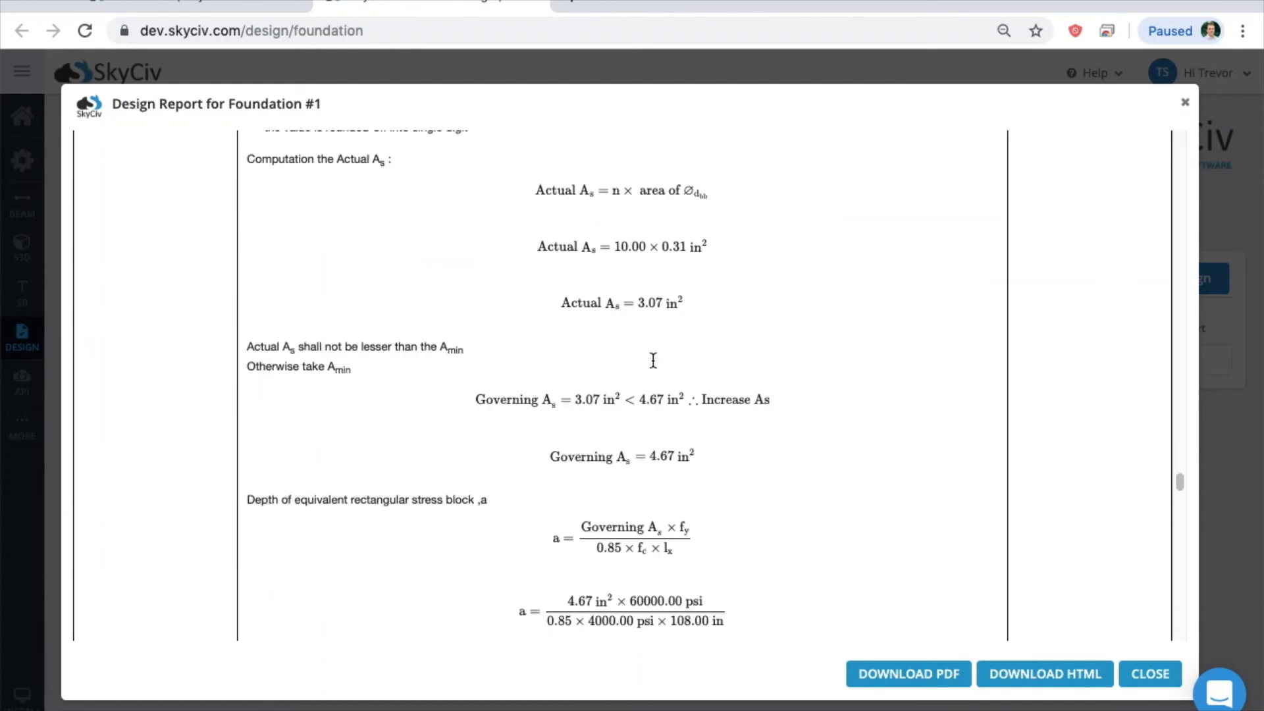
scroll(653, 359, down, 10)
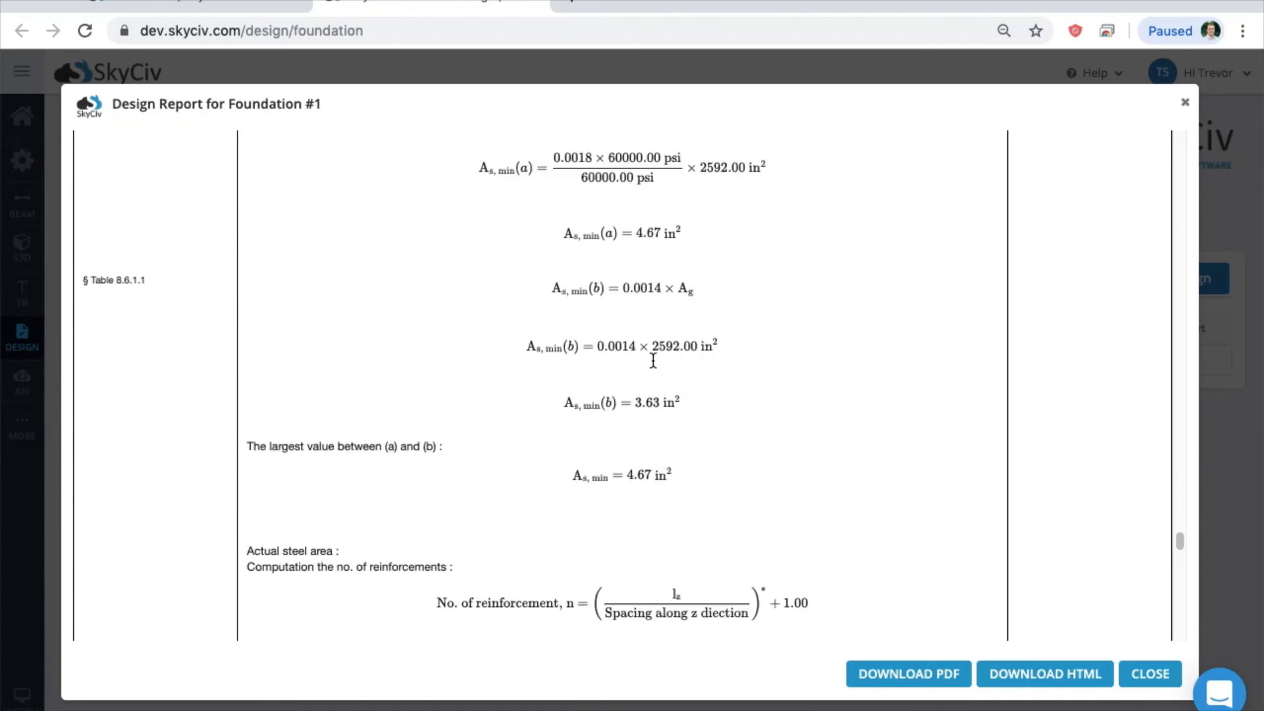
scroll(652, 358, down, 5)
scroll(652, 362, down, 20)
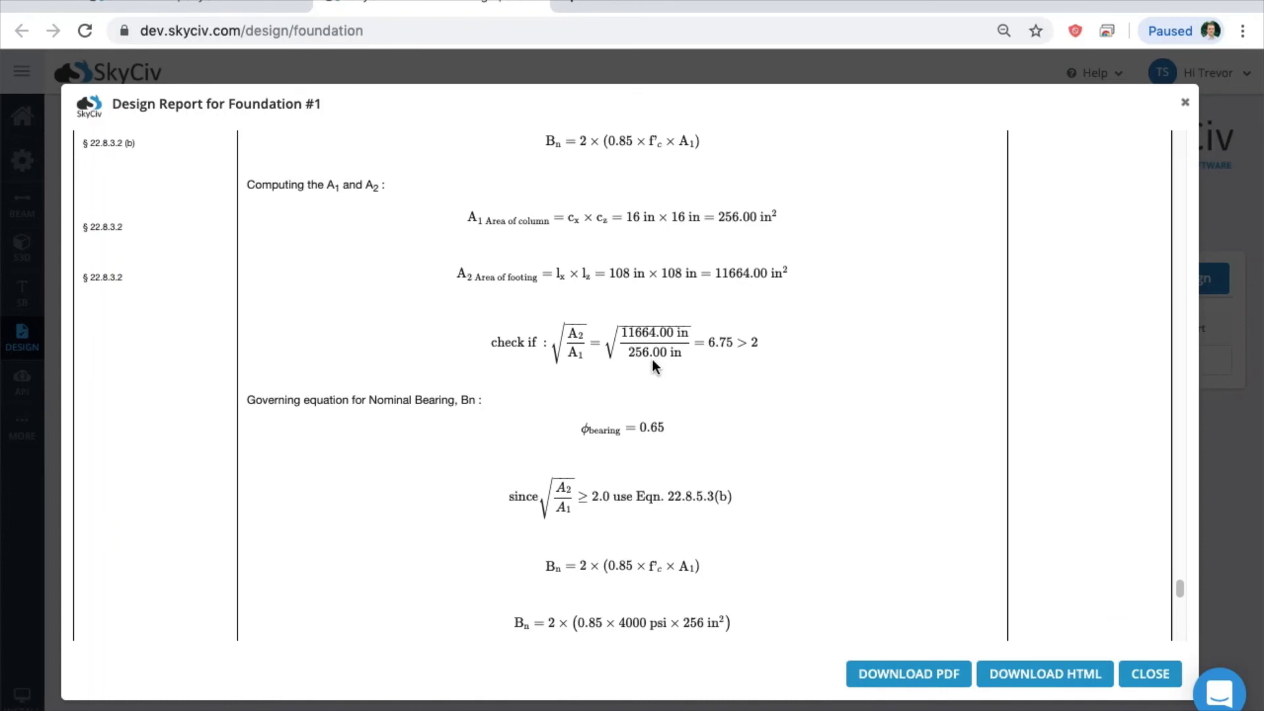
scroll(654, 362, down, 5)
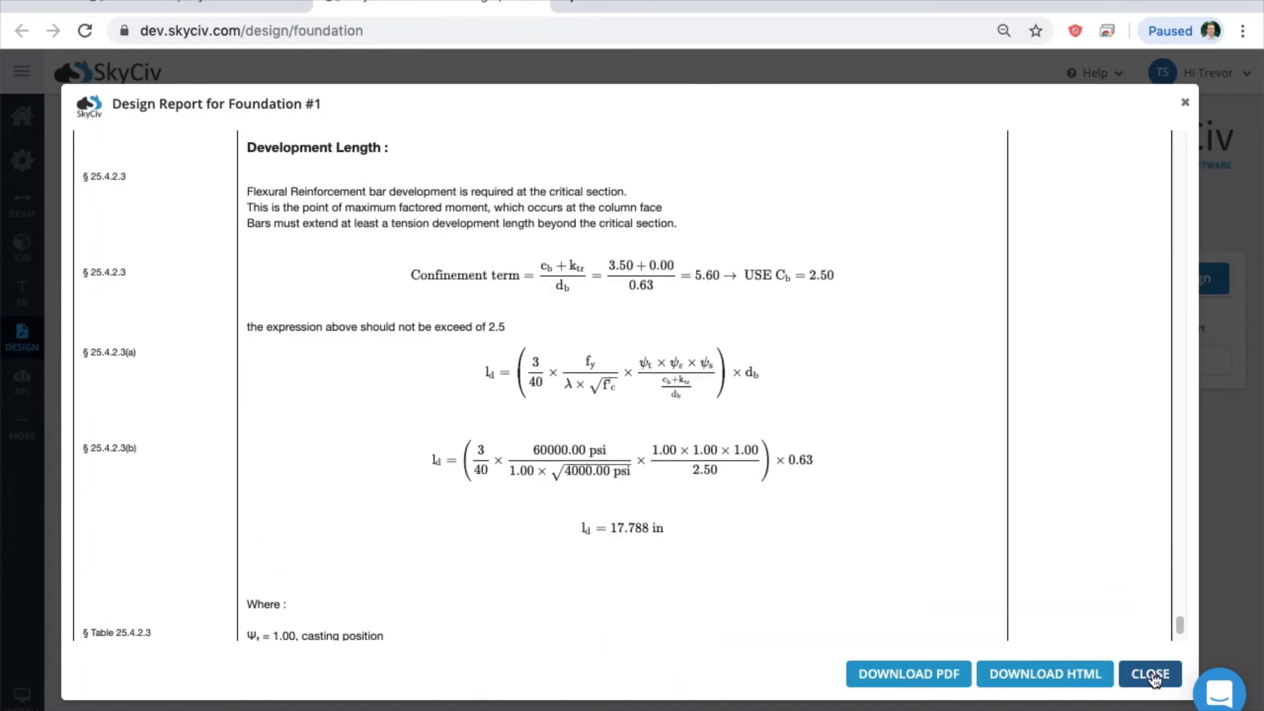
click(1152, 674)
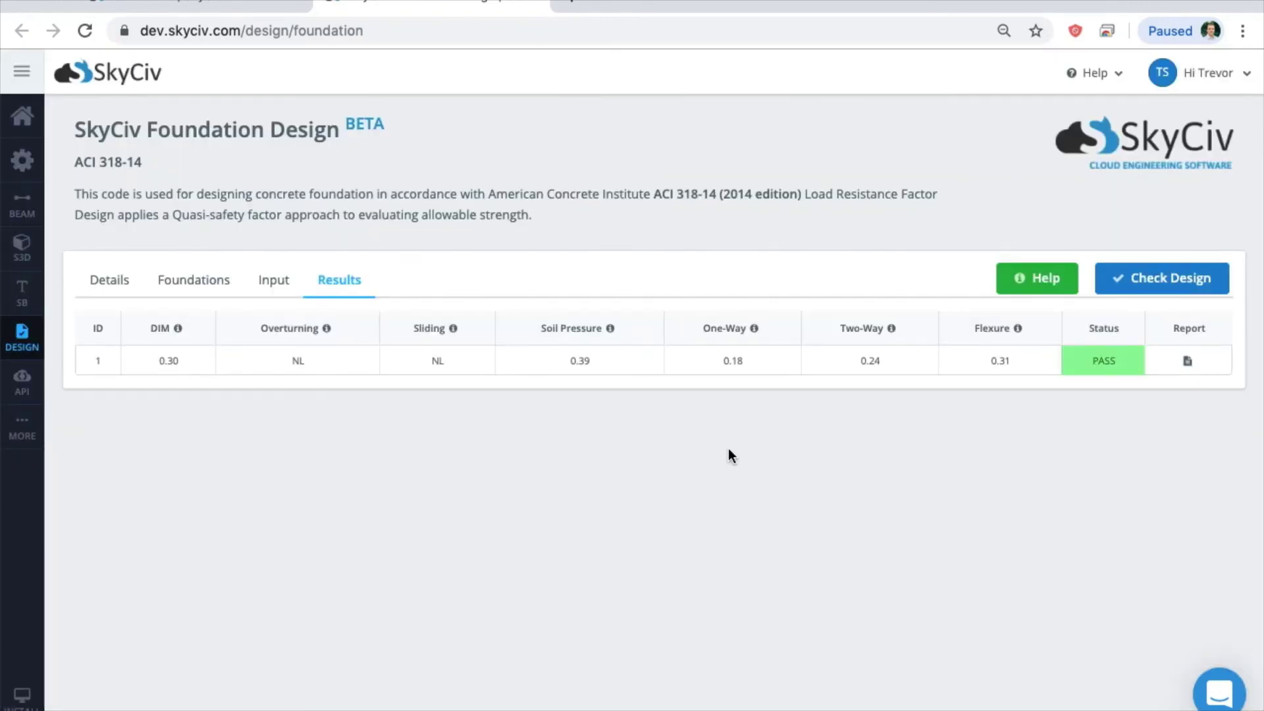